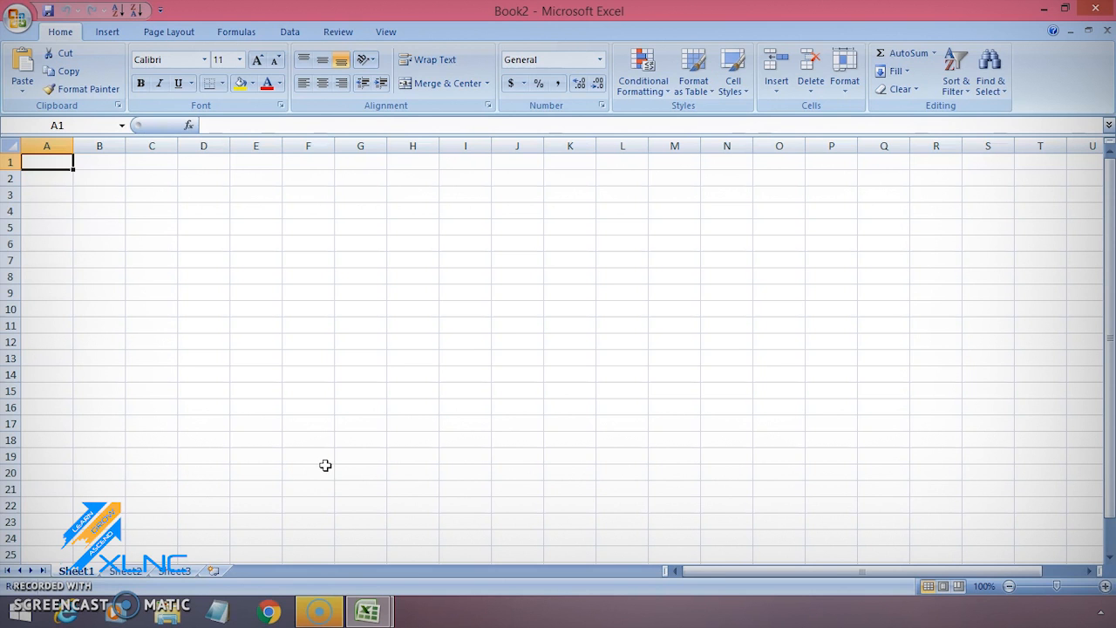
{"action": "left_click", "coordinate": [152, 194]}
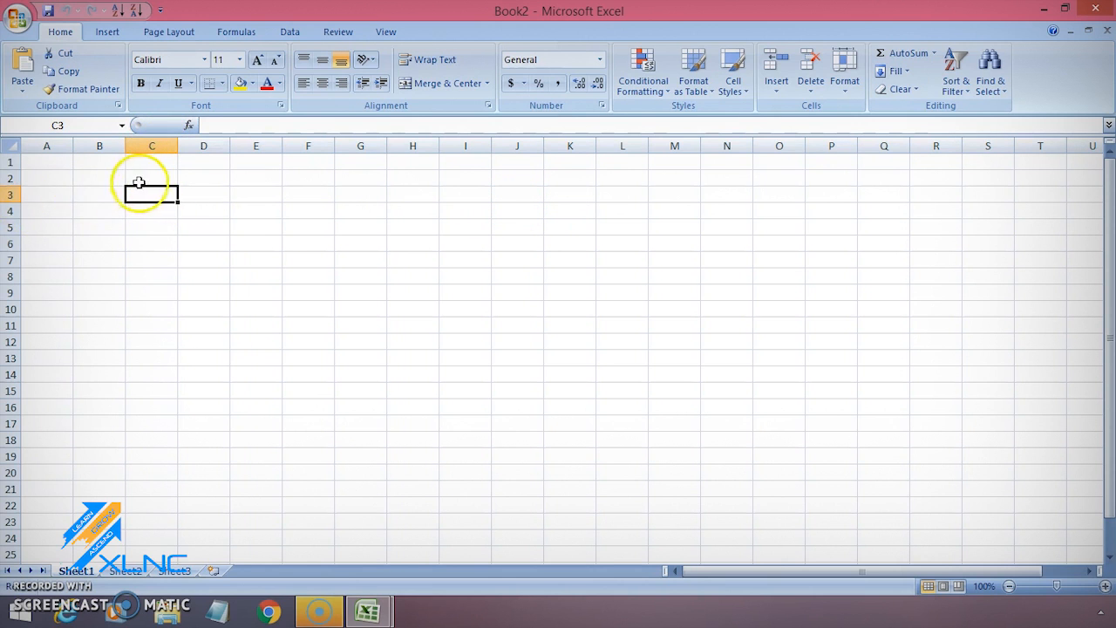
{"action": "left_click", "coordinate": [157, 214]}
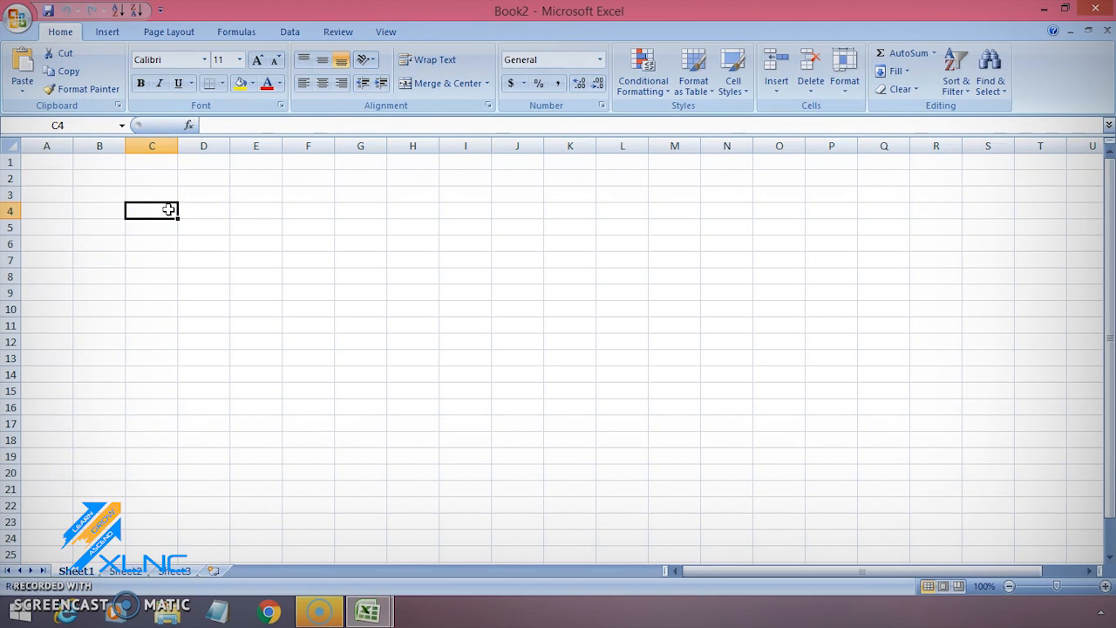
{"action": "left_click", "coordinate": [163, 210]}
Enter the sheet title "Monthly Budgets" in cell A1.
{"action": "left_click", "coordinate": [47, 158]}
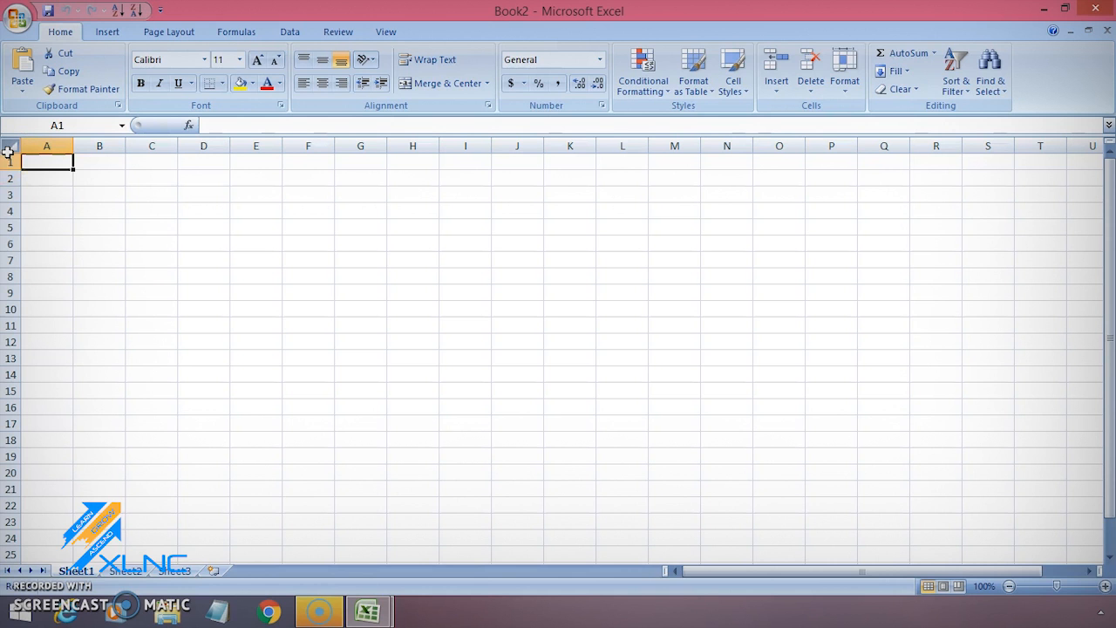
{"action": "left_click", "coordinate": [51, 163]}
{"action": "type", "text": "Monthly Budgets"}
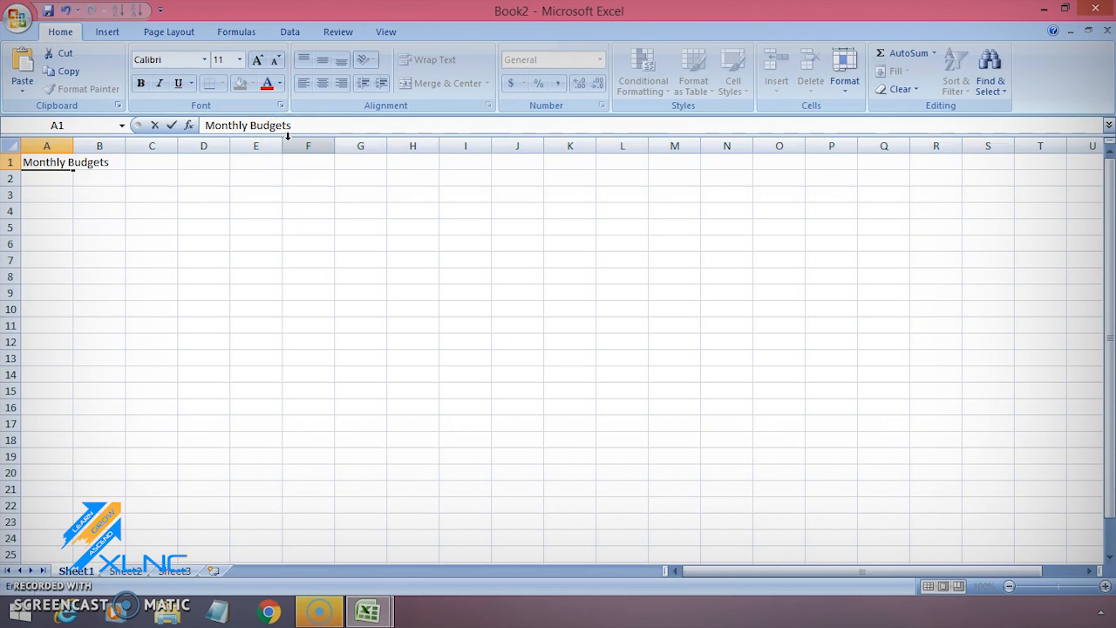
{"action": "key", "text": "Return"}
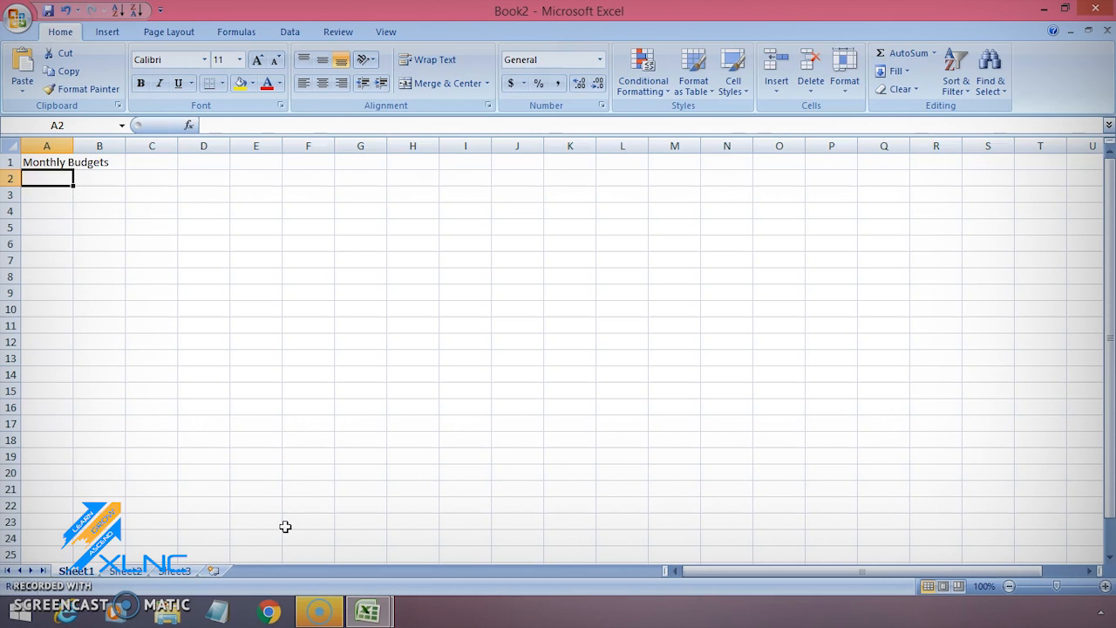
Enter the month headings January, February, March, April, May and June across row 7, starting in cell C7.
{"action": "left_click", "coordinate": [153, 258]}
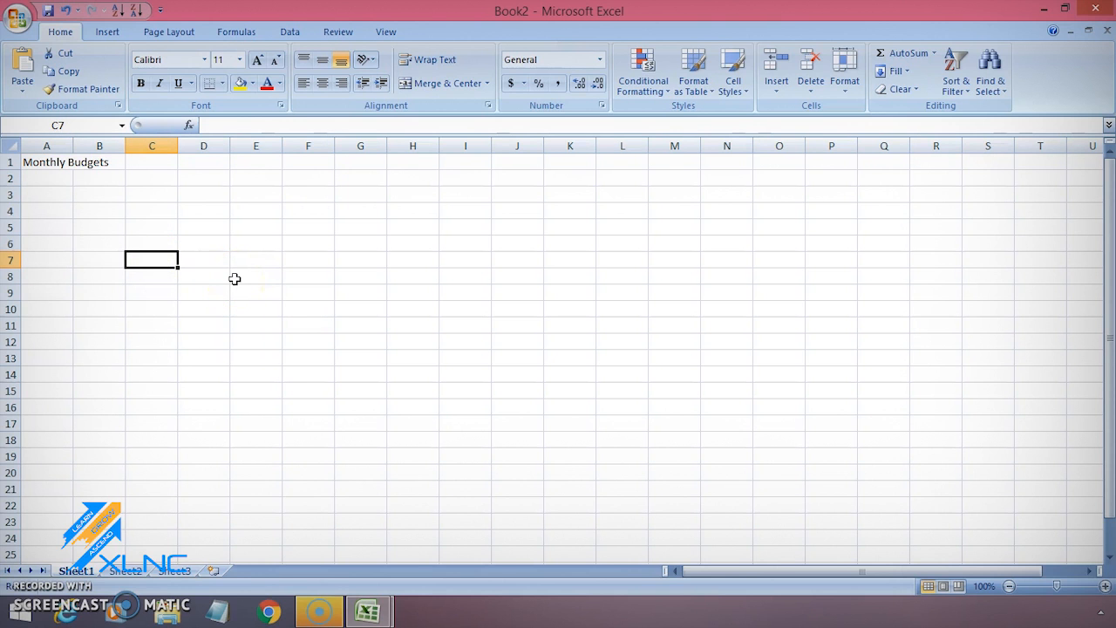
{"action": "type", "text": "January"}
{"action": "key", "text": "Tab"}
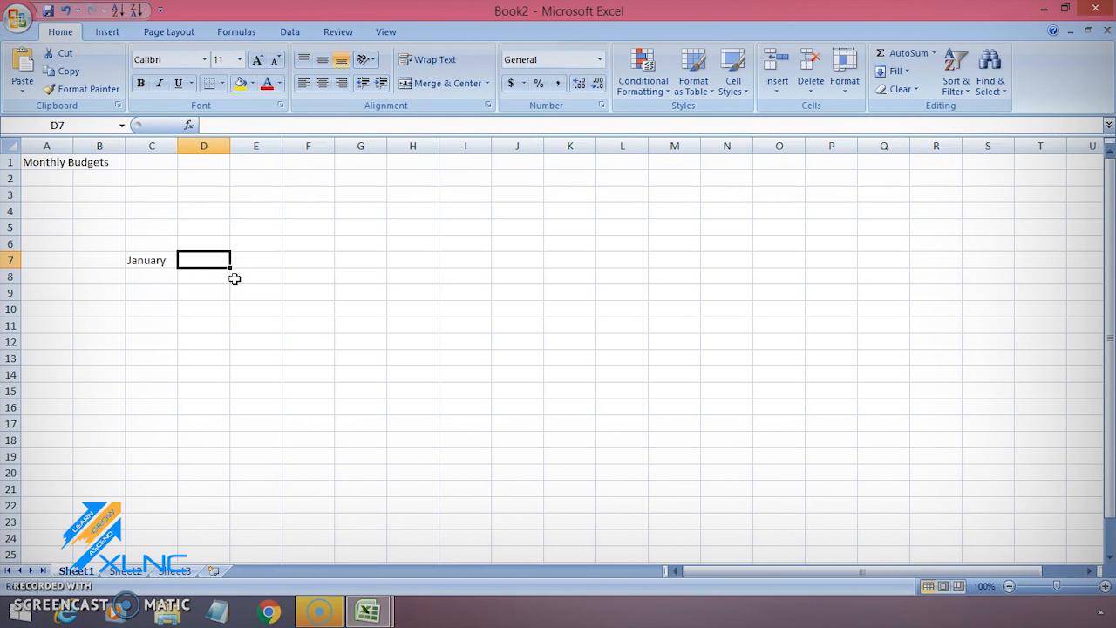
{"action": "type", "text": "February"}
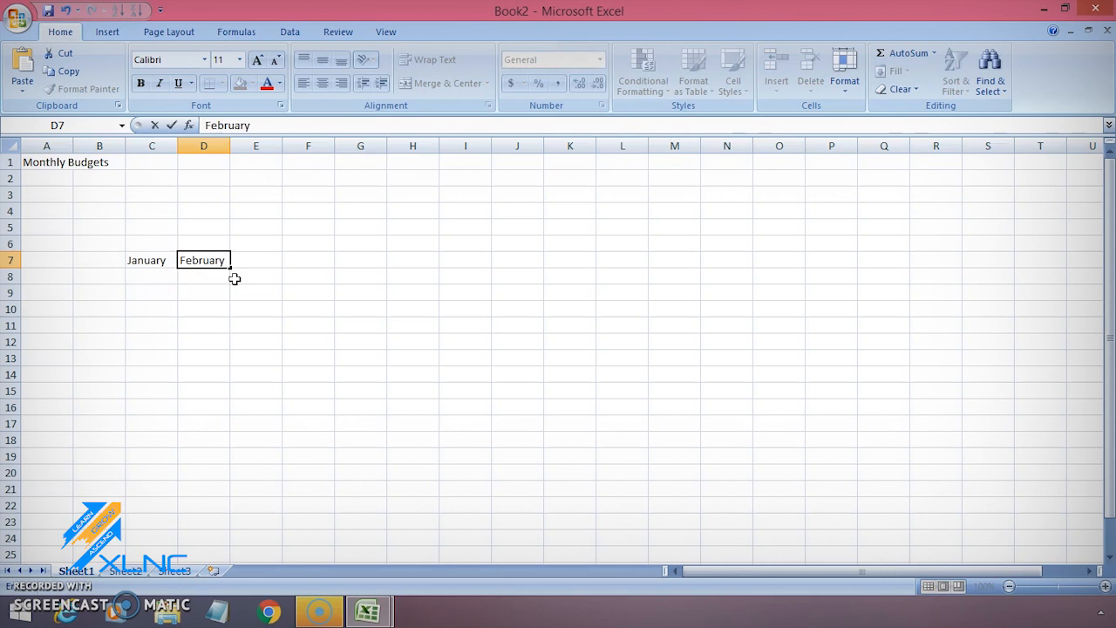
{"action": "key", "text": "Tab"}
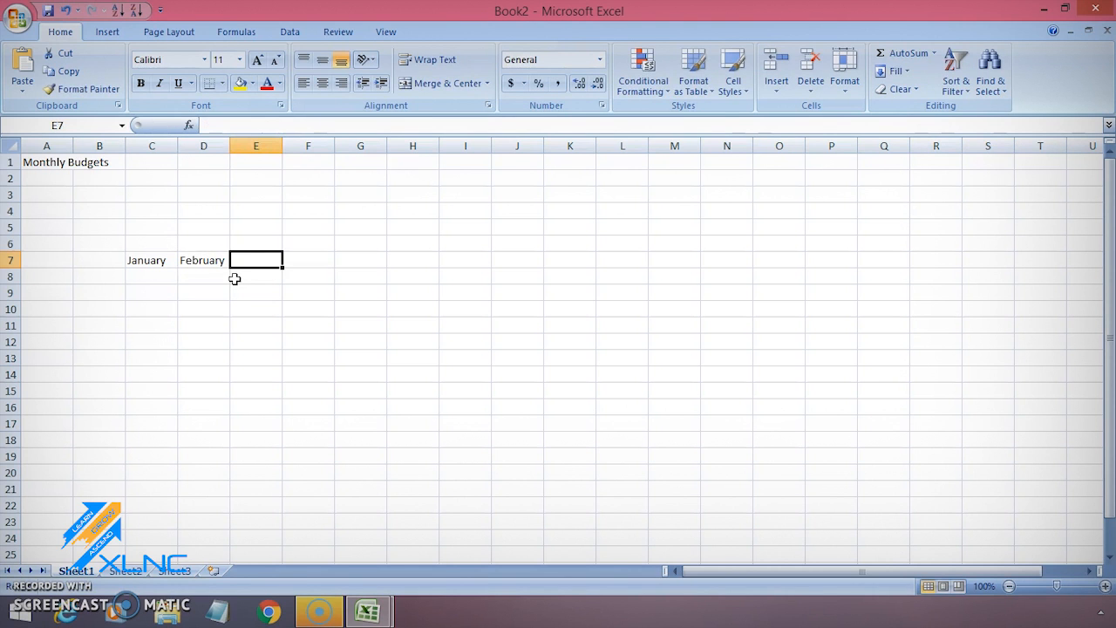
{"action": "type", "text": "March"}
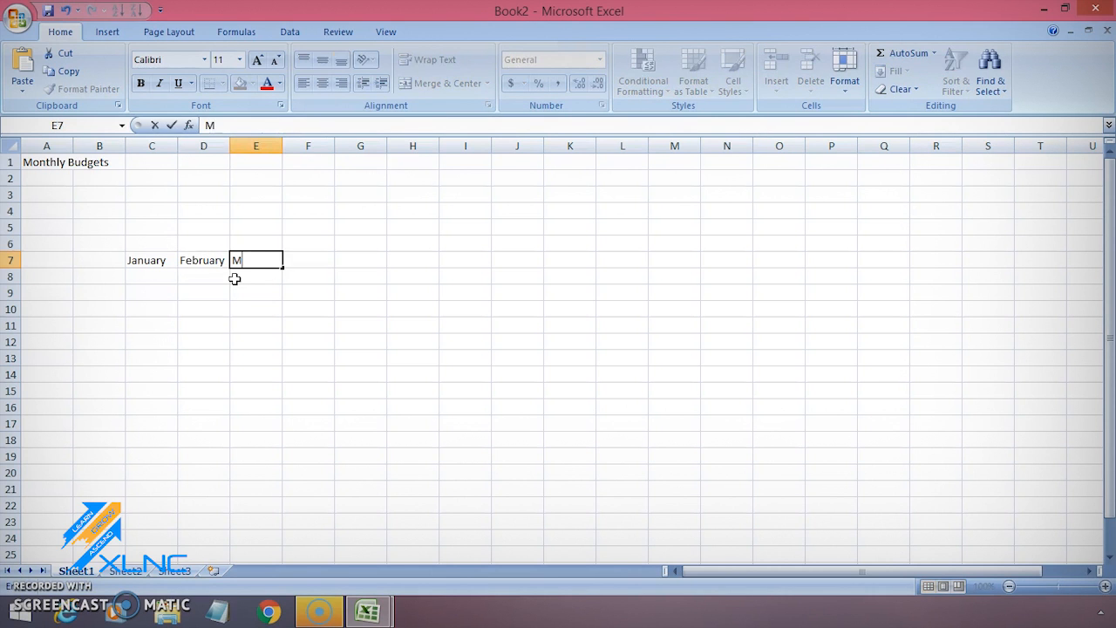
{"action": "key", "text": "Tab"}
{"action": "type", "text": "April"}
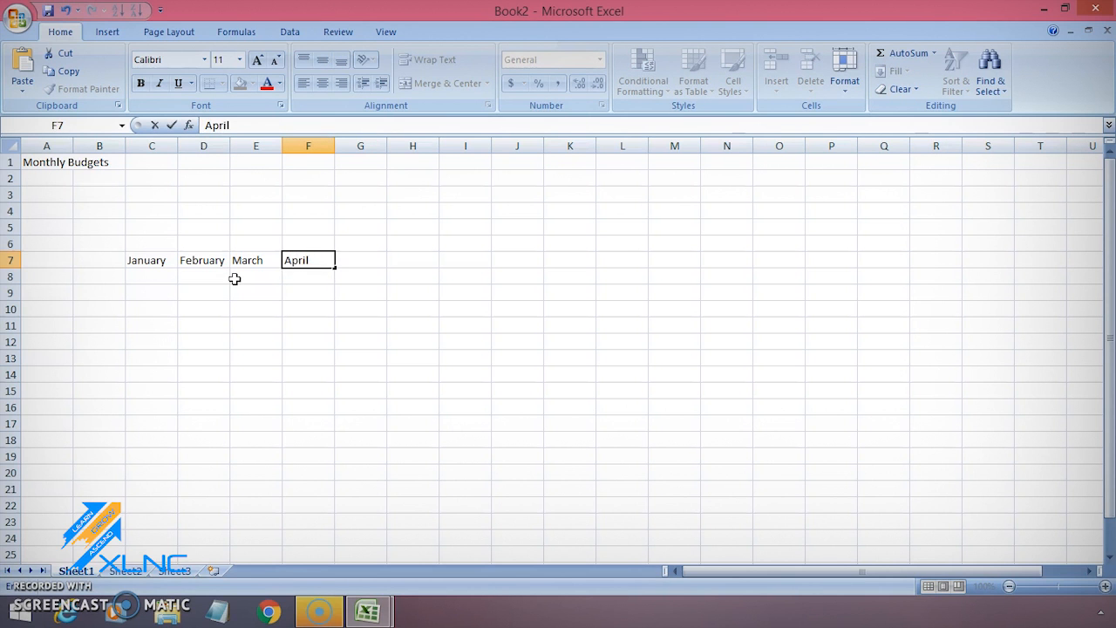
{"action": "key", "text": "Tab"}
{"action": "type", "text": "May"}
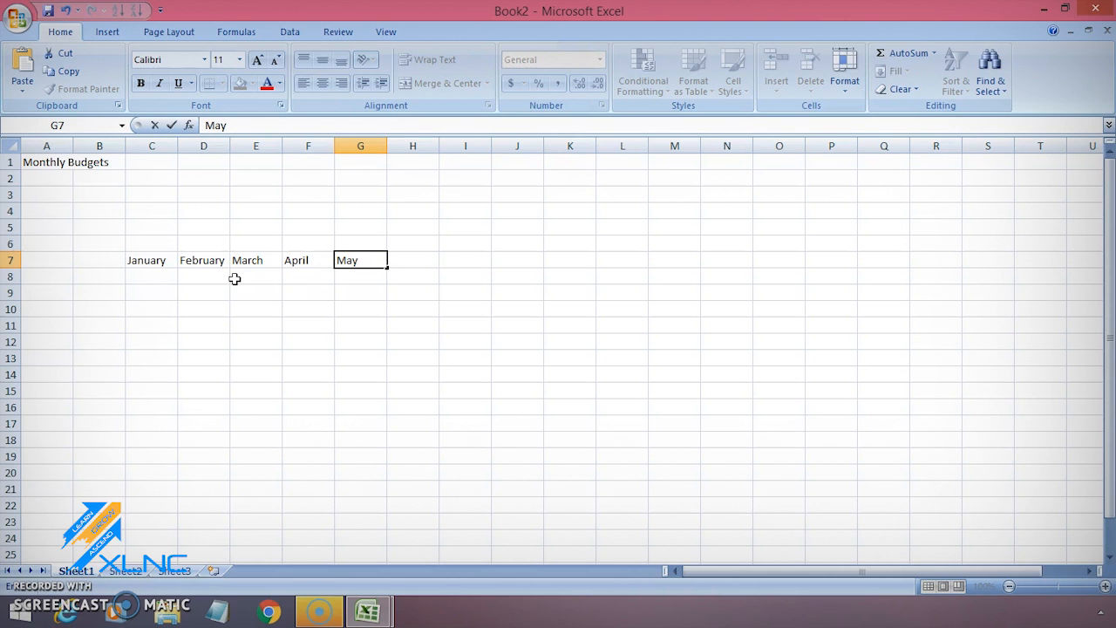
{"action": "key", "text": "Tab"}
{"action": "type", "text": "June"}
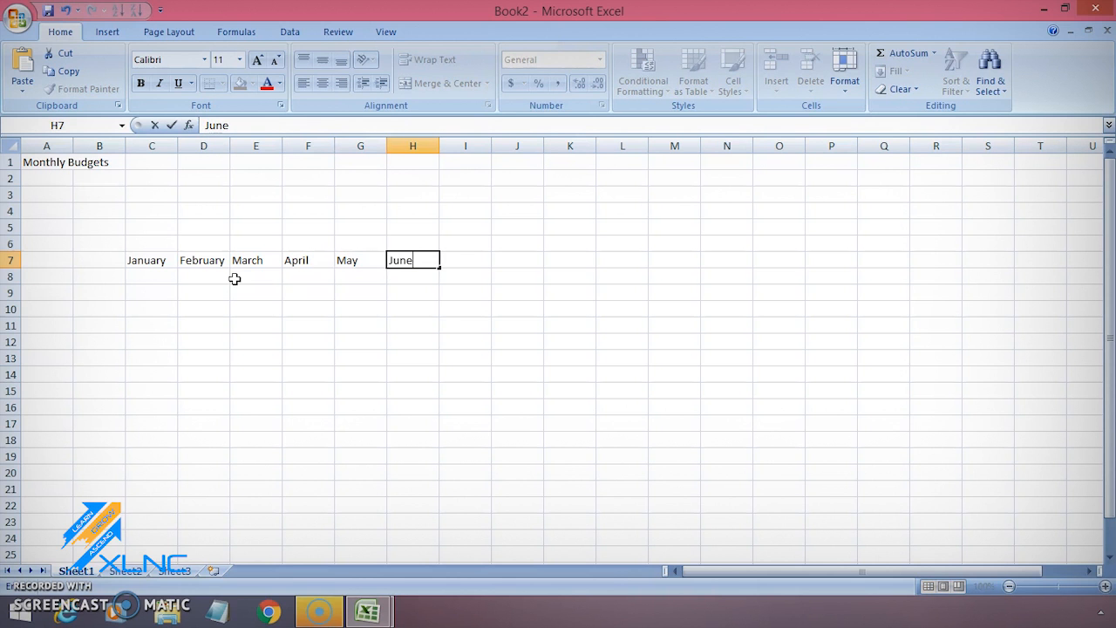
{"action": "key", "text": "Tab"}
Continue the row 7 month headings with July, August, September, October, November and December in cells I7 to N7.
{"action": "type", "text": "July"}
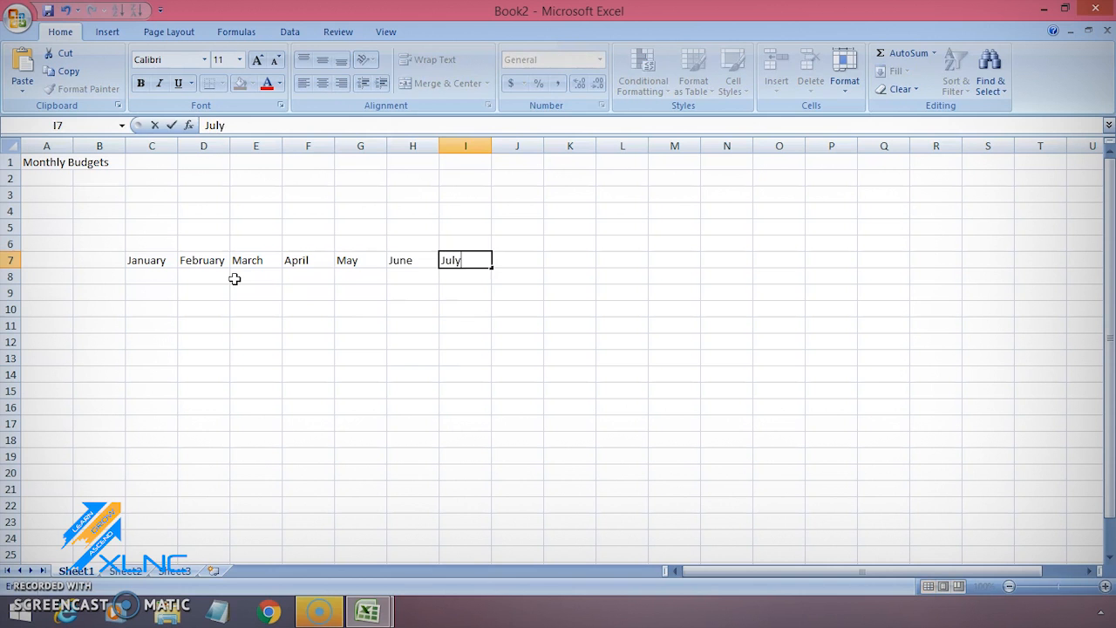
{"action": "key", "text": "Tab"}
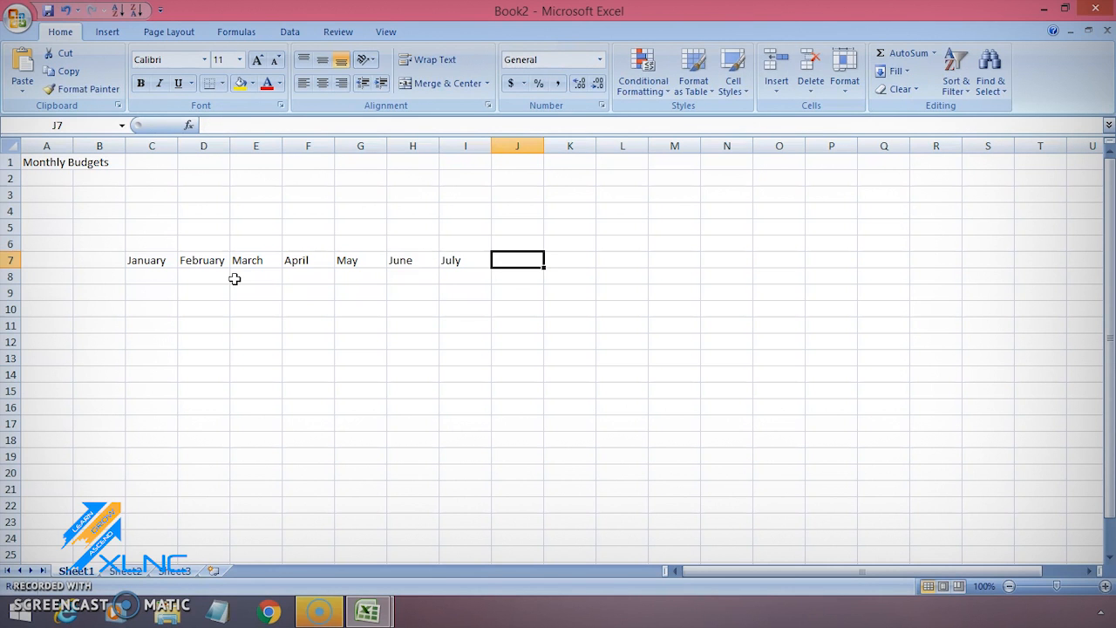
{"action": "type", "text": "August"}
{"action": "key", "text": "Tab"}
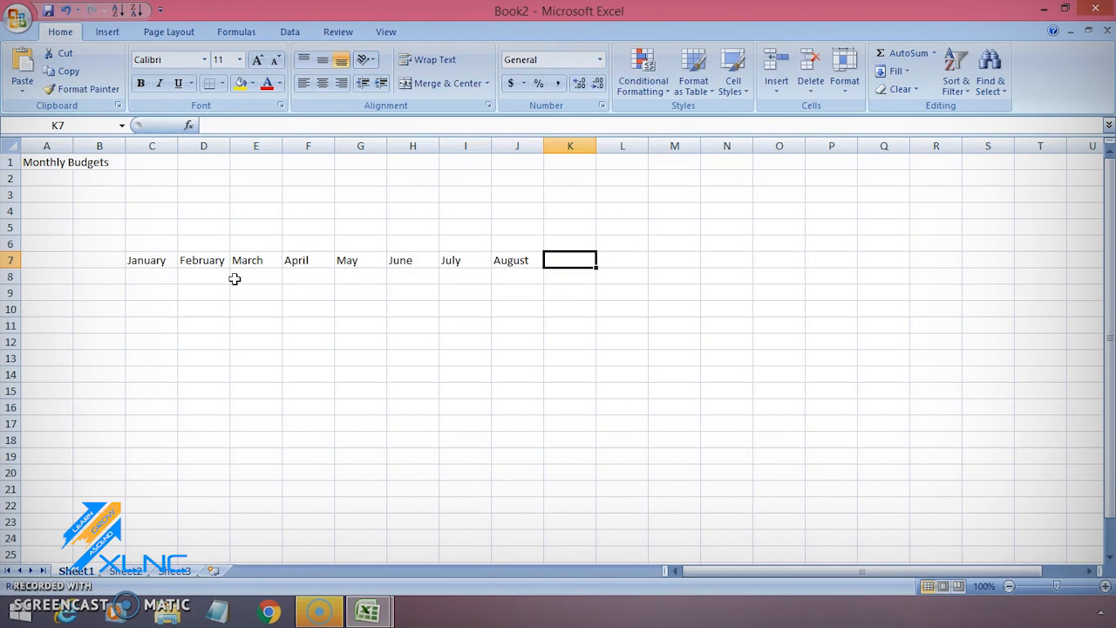
{"action": "type", "text": "September"}
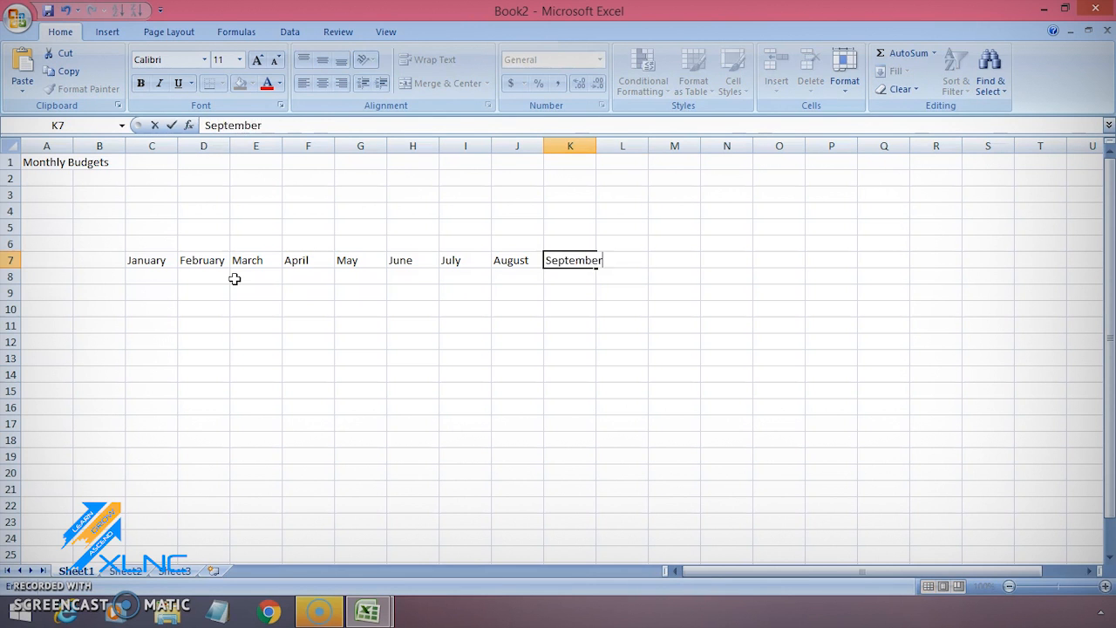
{"action": "key", "text": "Tab"}
{"action": "type", "text": "October"}
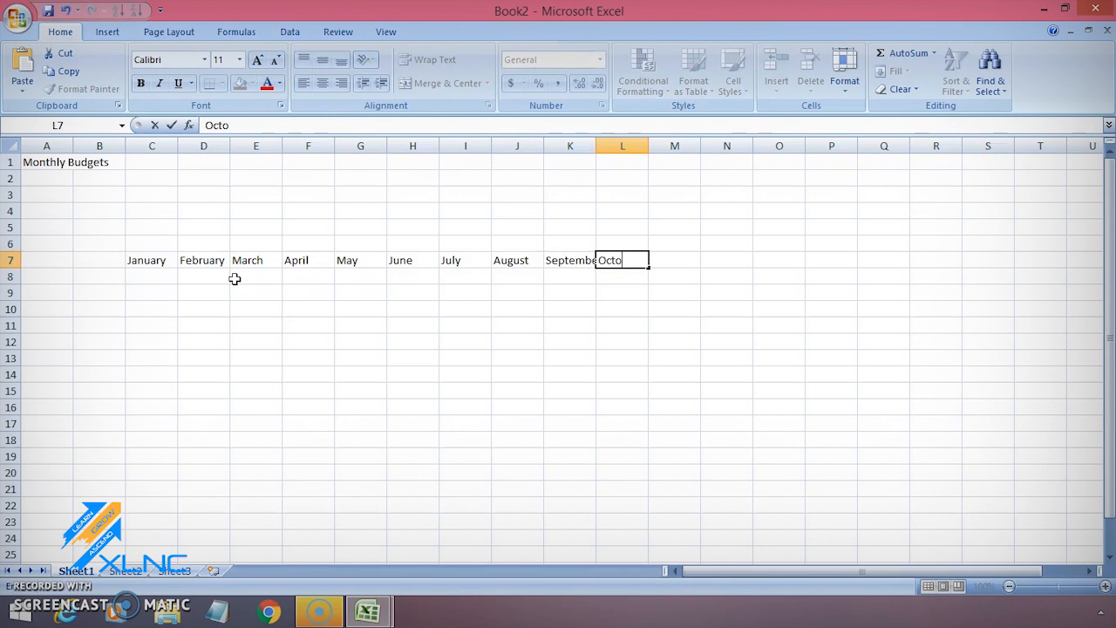
{"action": "key", "text": "Tab"}
{"action": "type", "text": "November"}
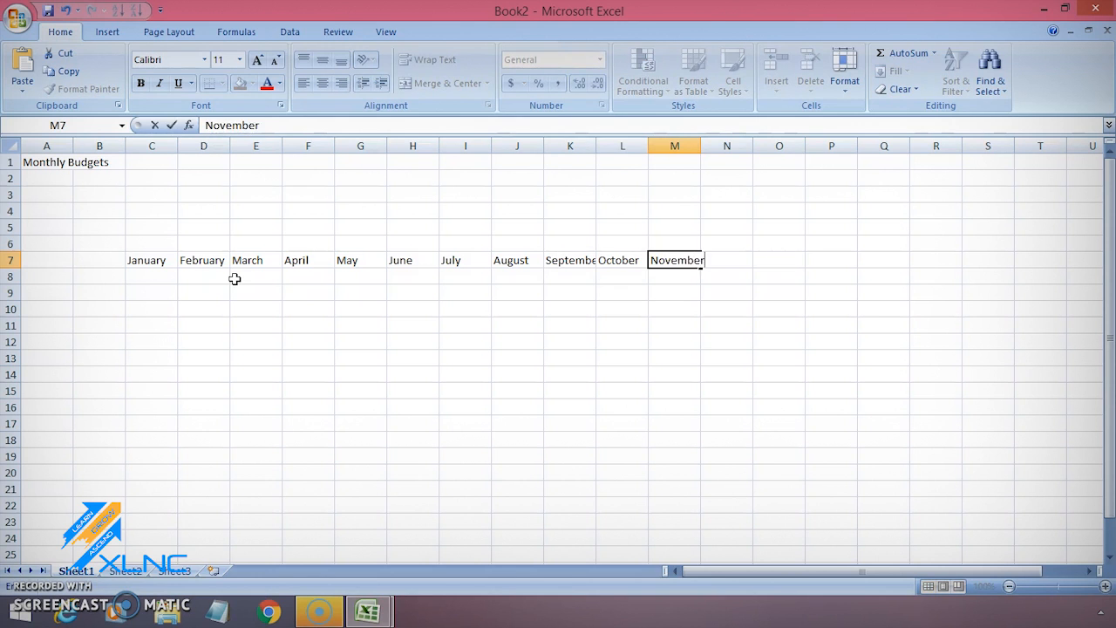
{"action": "key", "text": "Tab"}
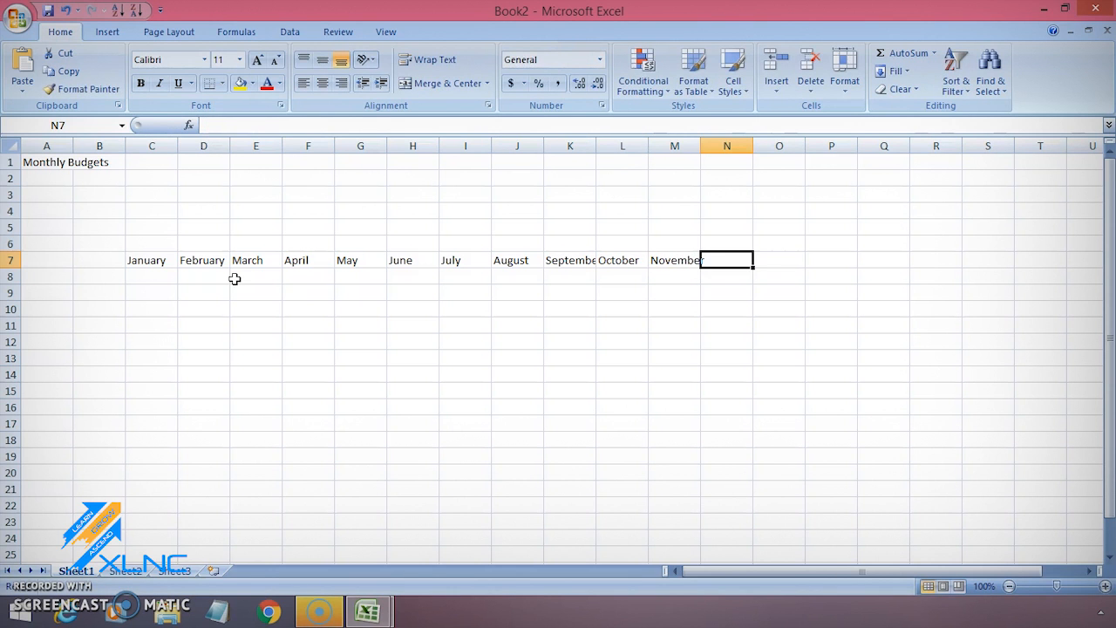
{"action": "type", "text": "December"}
{"action": "key", "text": "Tab"}
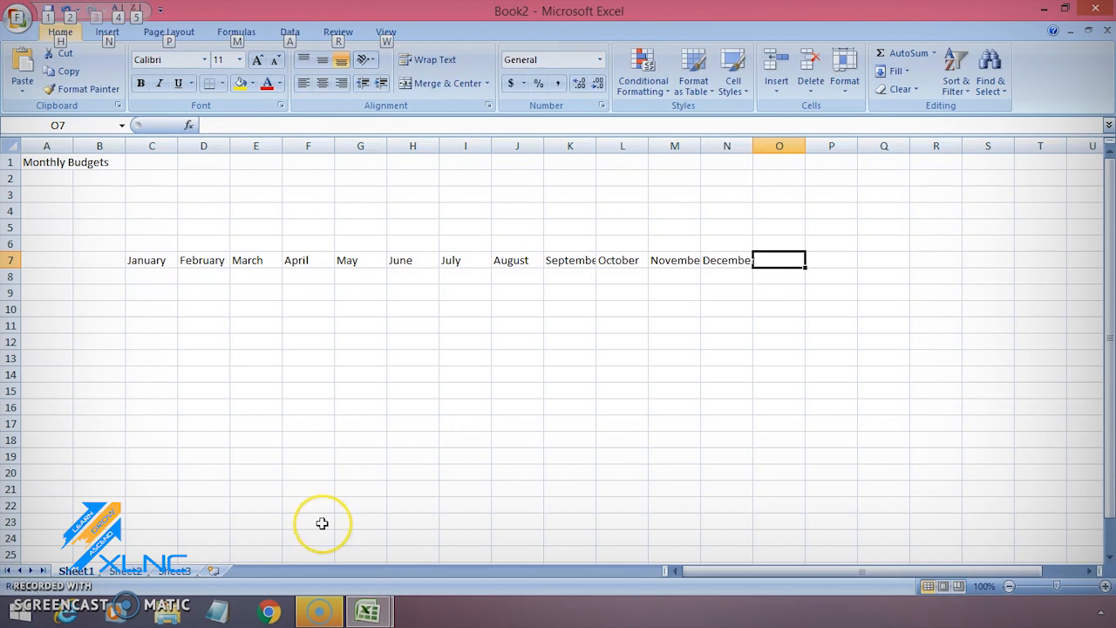
{"action": "key", "text": "alt"}
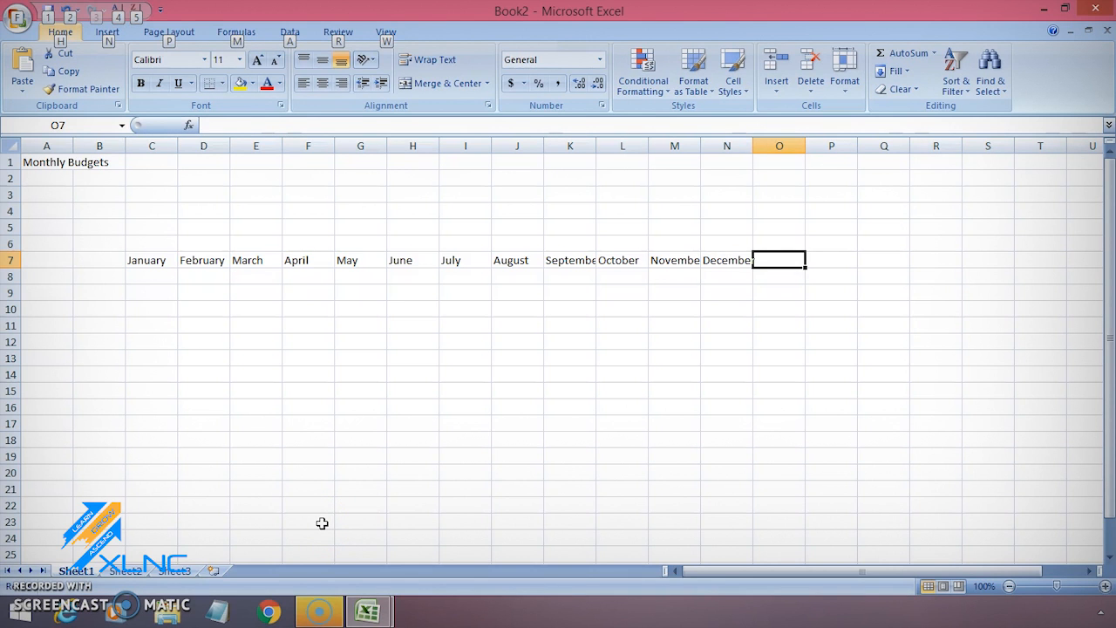
{"action": "left_click", "coordinate": [274, 439]}
Enter the heading "Bills" in cell A7, at the start of the month row.
{"action": "key", "text": "Home"}
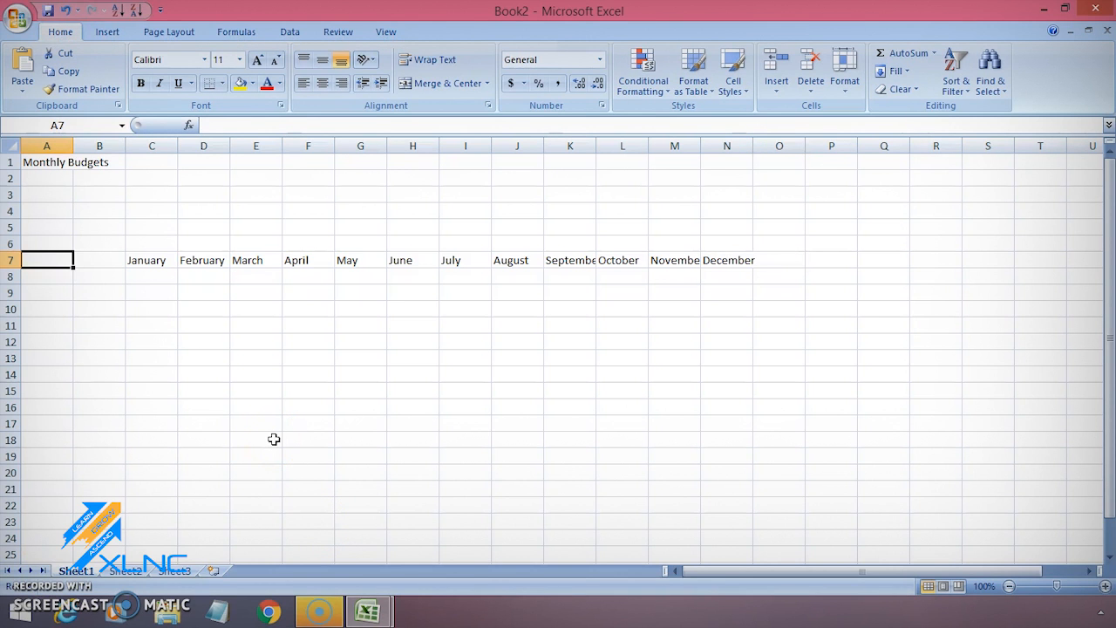
{"action": "type", "text": "Bills"}
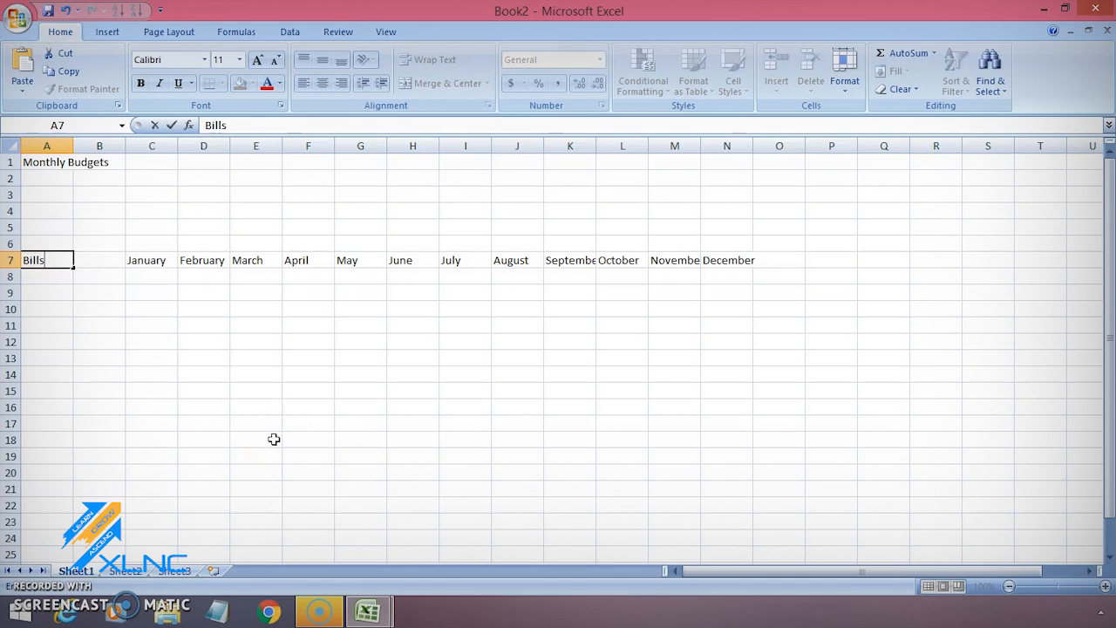
{"action": "key", "text": "Return"}
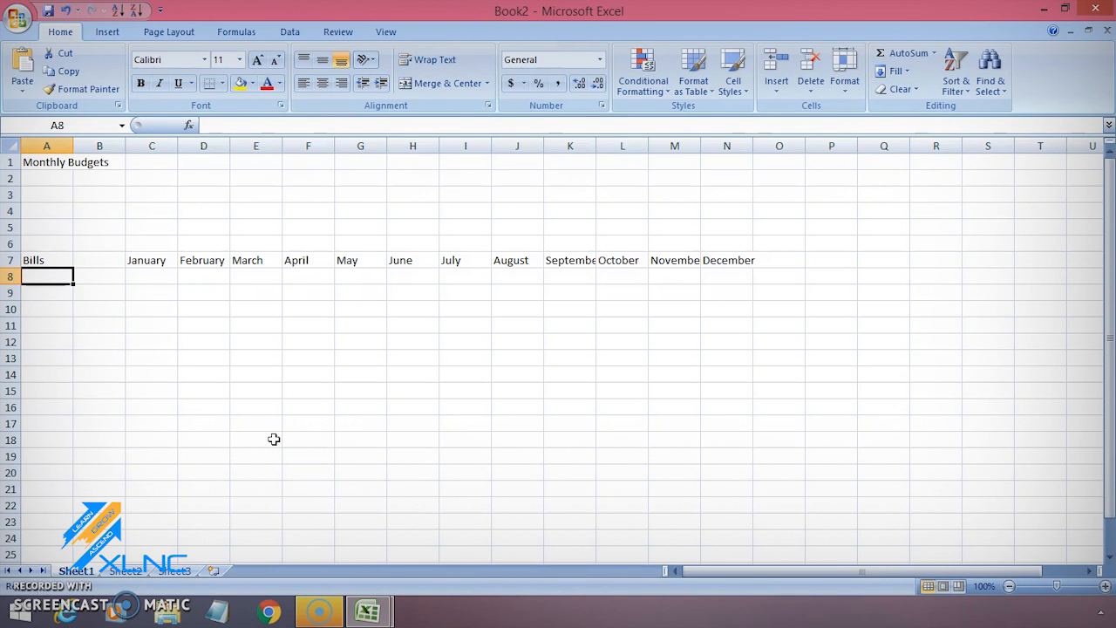
List the first two expenses under the Bills heading: "My Rent" in A8 and "Car Payment" in A9.
{"action": "type", "text": "My "}
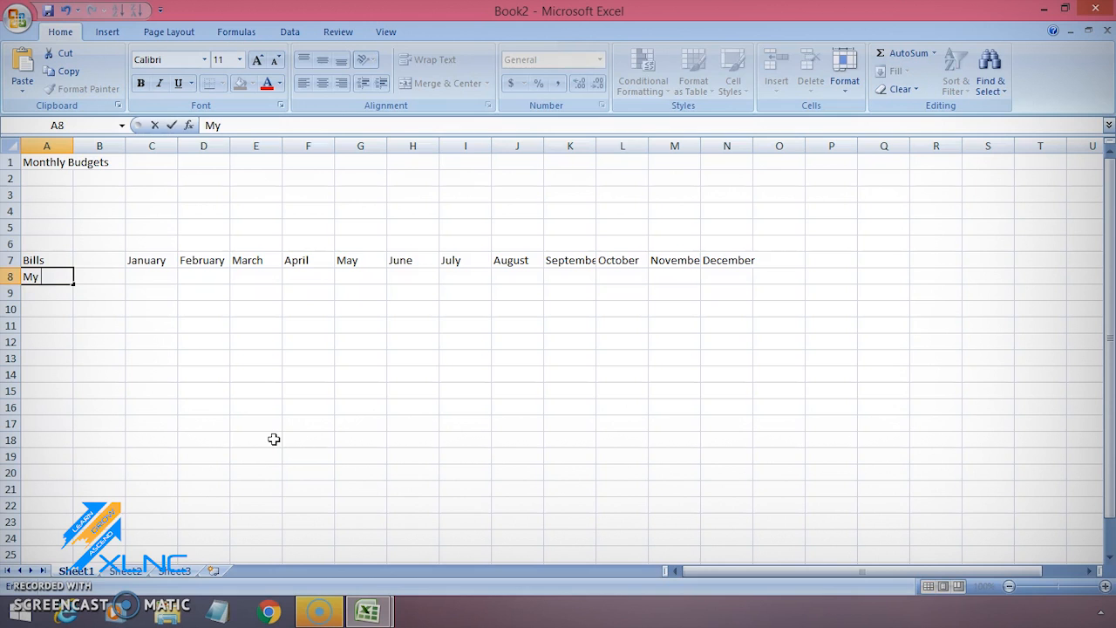
{"action": "type", "text": "Rent"}
{"action": "key", "text": "Return"}
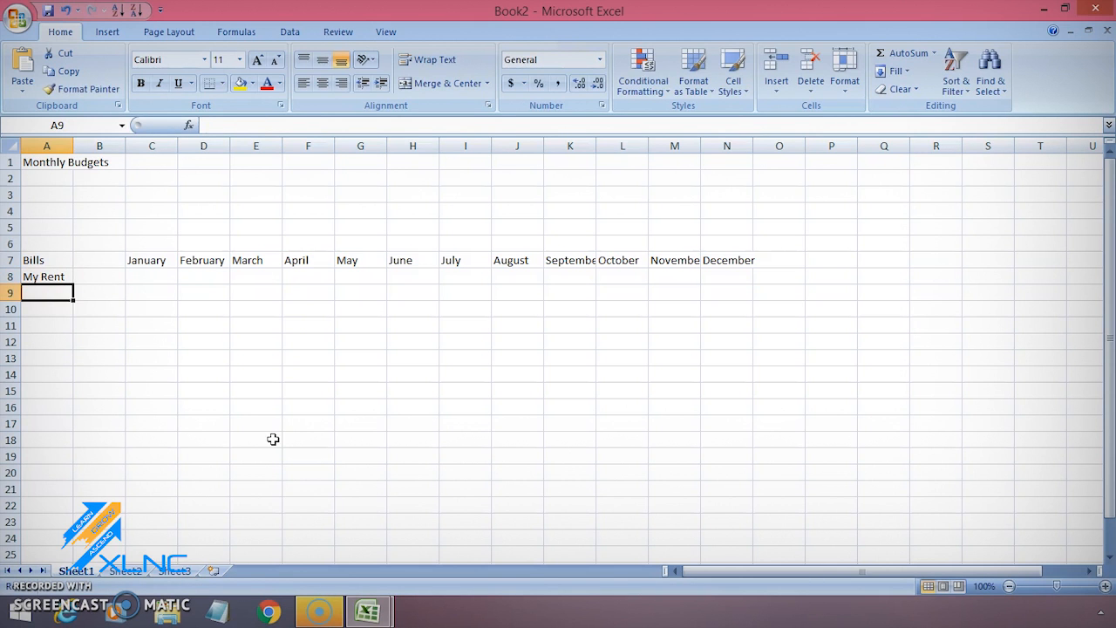
{"action": "type", "text": "Care"}
{"action": "key", "text": "BackSpace"}
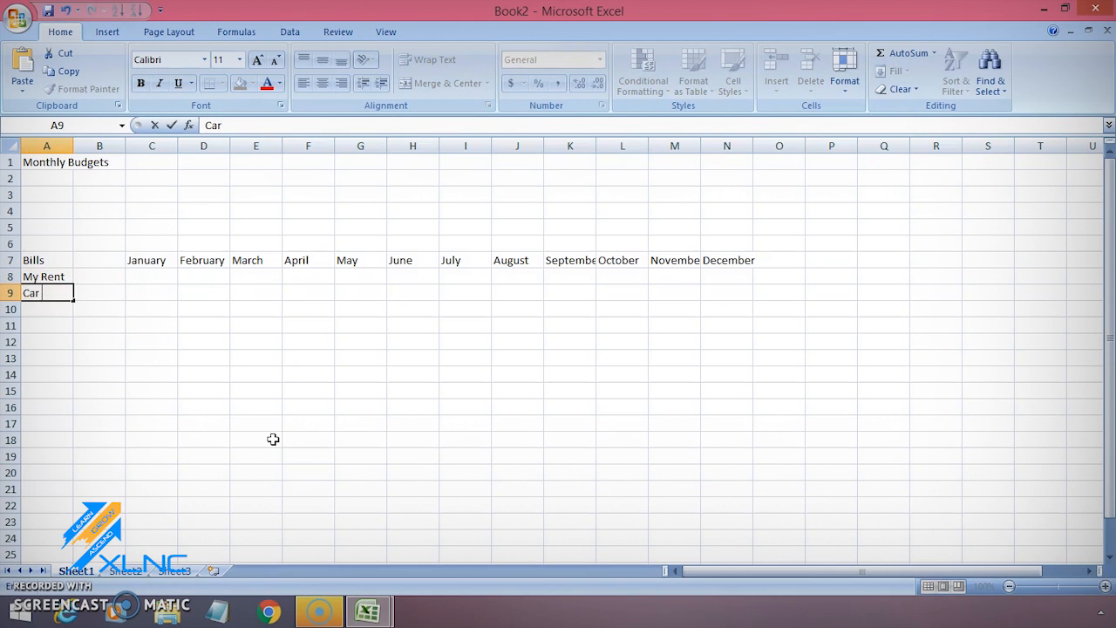
{"action": "type", "text": "Payment"}
{"action": "key", "text": "Return"}
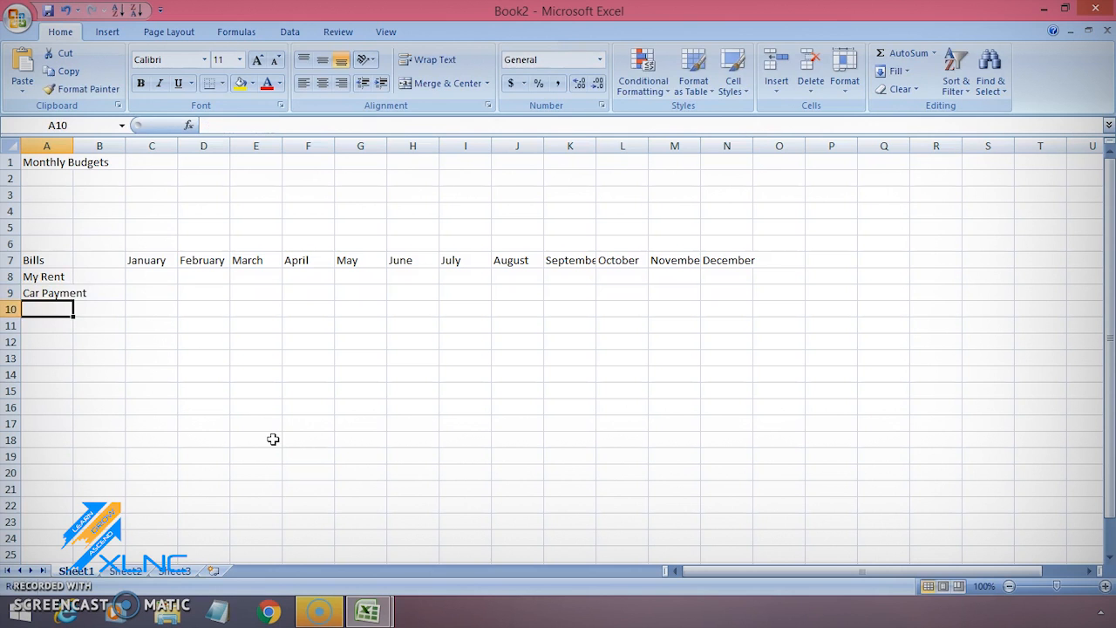
Enter "Life Insurance" in cell A10, correcting the misspelled second word.
{"action": "type", "text": "Lif"}
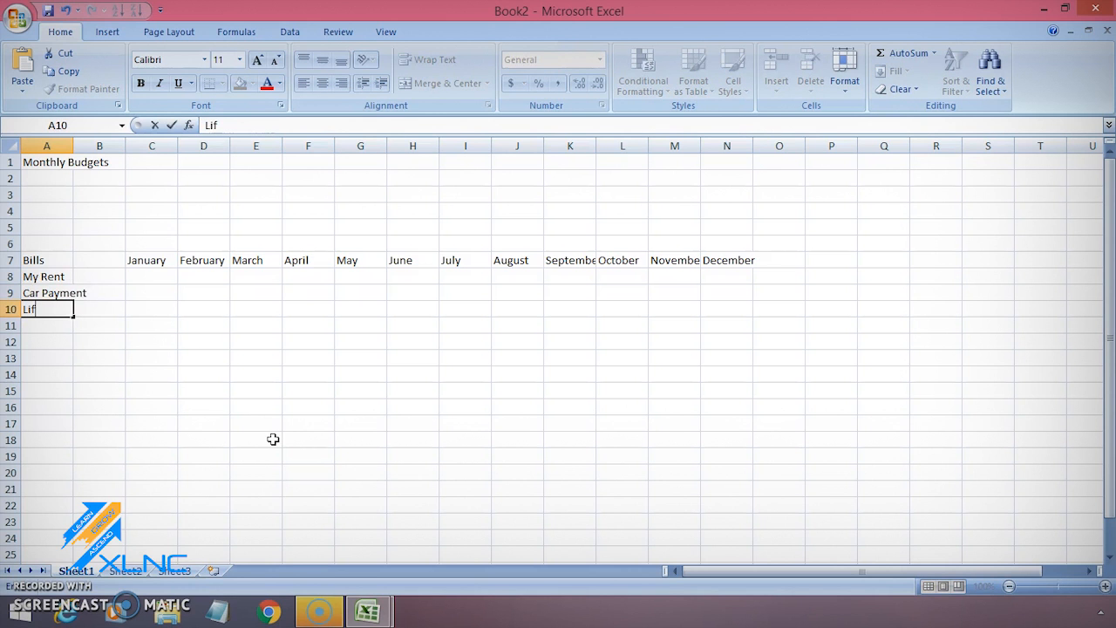
{"action": "type", "text": "e Ensurance"}
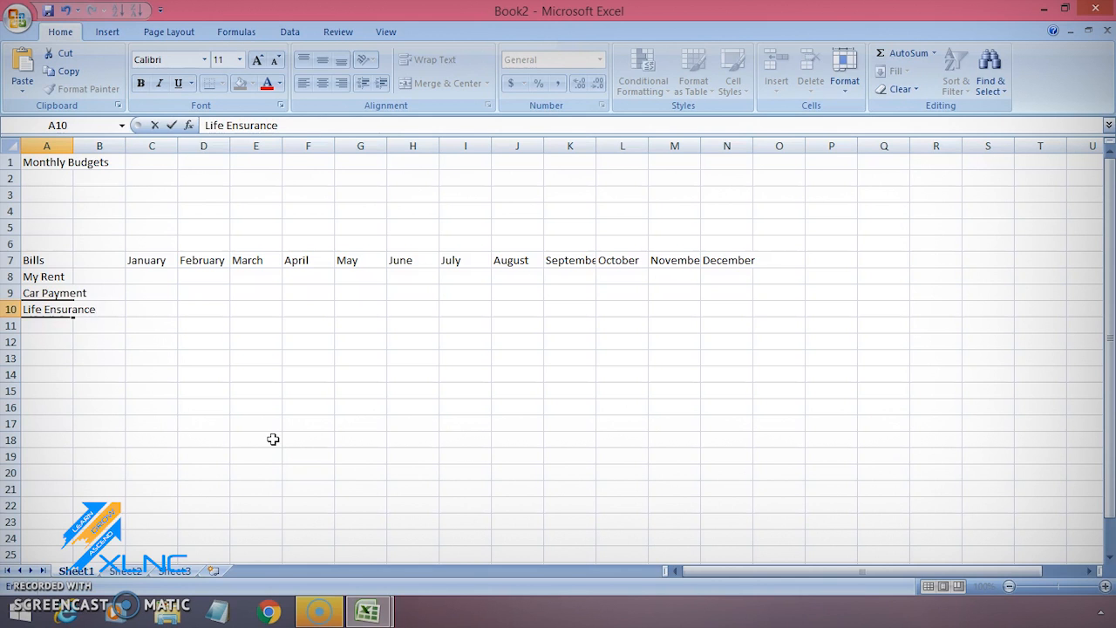
{"action": "key", "text": "BackSpace"}
{"action": "key", "text": "BackSpace"}
{"action": "key", "text": "BackSpace"}
{"action": "key", "text": "BackSpace"}
{"action": "key", "text": "BackSpace"}
{"action": "key", "text": "BackSpace"}
{"action": "key", "text": "BackSpace"}
{"action": "key", "text": "BackSpace"}
{"action": "key", "text": "BackSpace"}
{"action": "type", "text": "Insurance"}
{"action": "key", "text": "Return"}
Enter "Power" as an expense in cell A11.
{"action": "type", "text": "Power"}
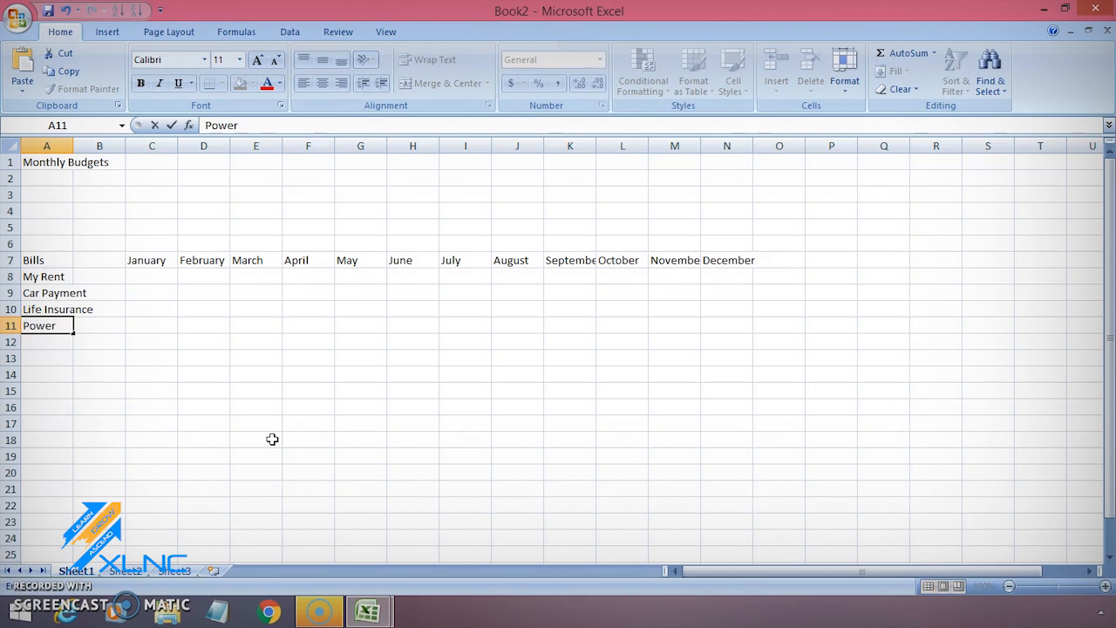
{"action": "key", "text": "alt"}
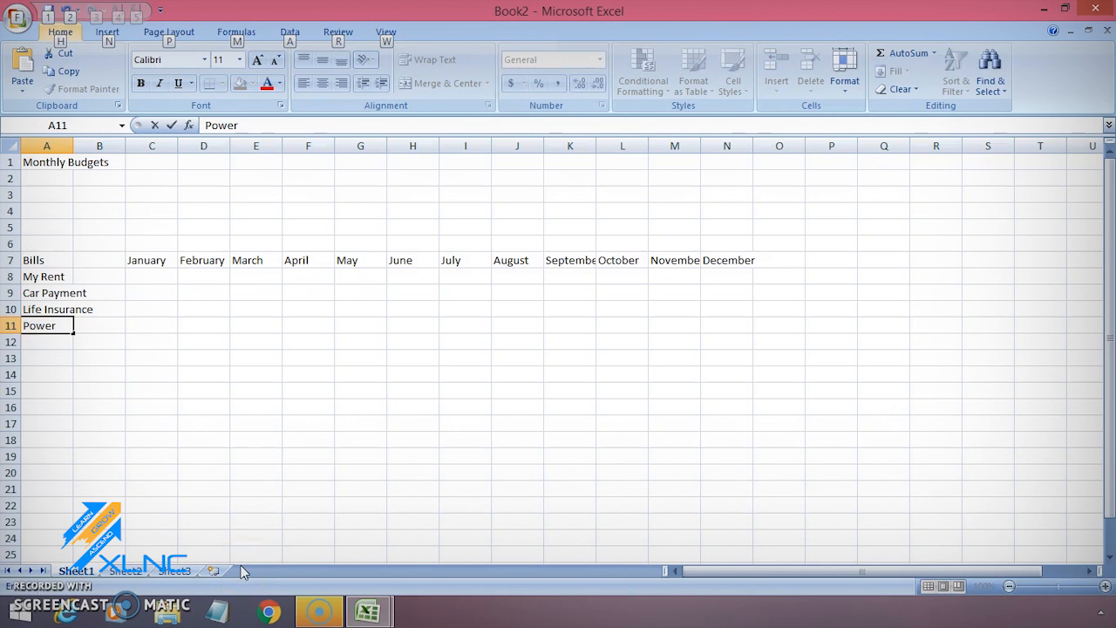
{"action": "key", "text": "alt"}
{"action": "key", "text": "Up"}
Clear the "Life Insurance" entry from cell A10.
{"action": "key", "text": "Up"}
{"action": "key", "text": "Down"}
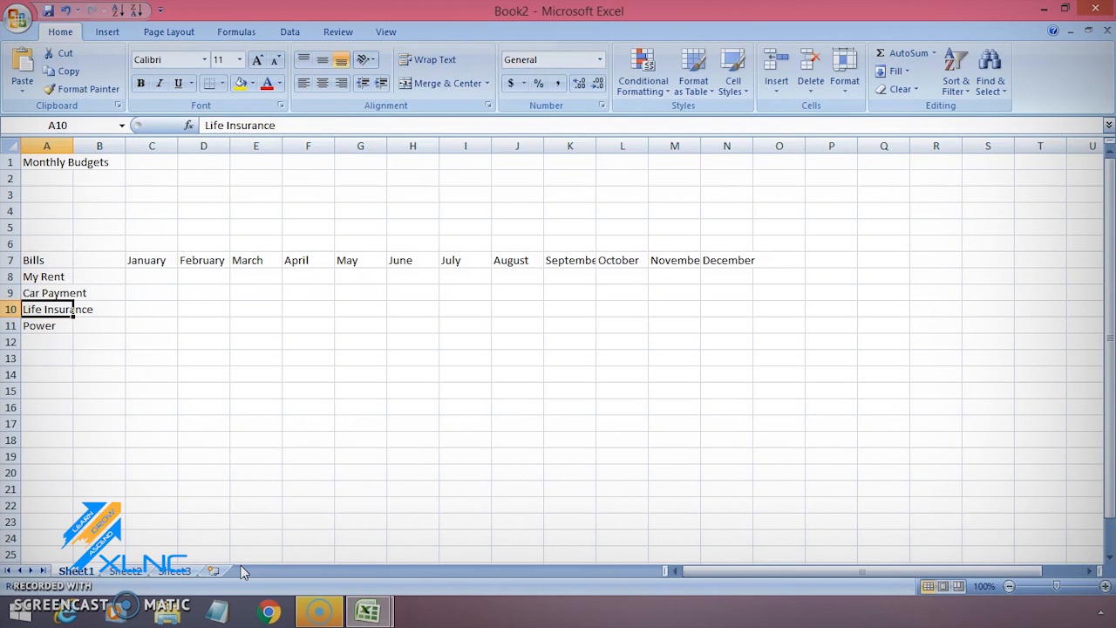
{"action": "key", "text": "Delete"}
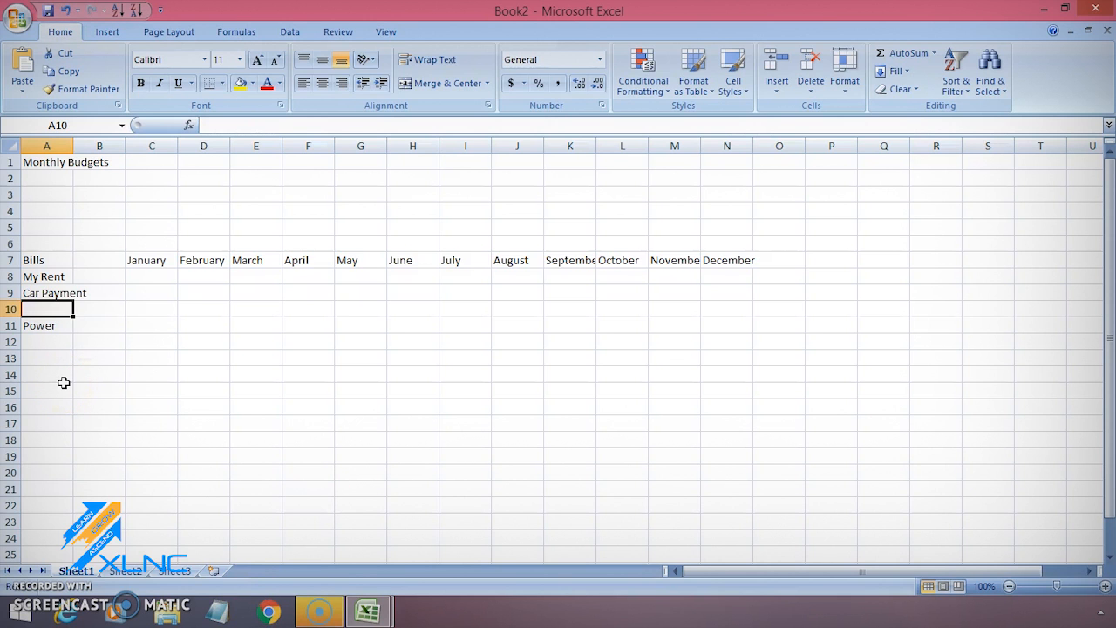
Restore the cleared entry in cell A10 and change its first word so it reads "Health Insurance".
{"action": "key", "text": "ctrl+z"}
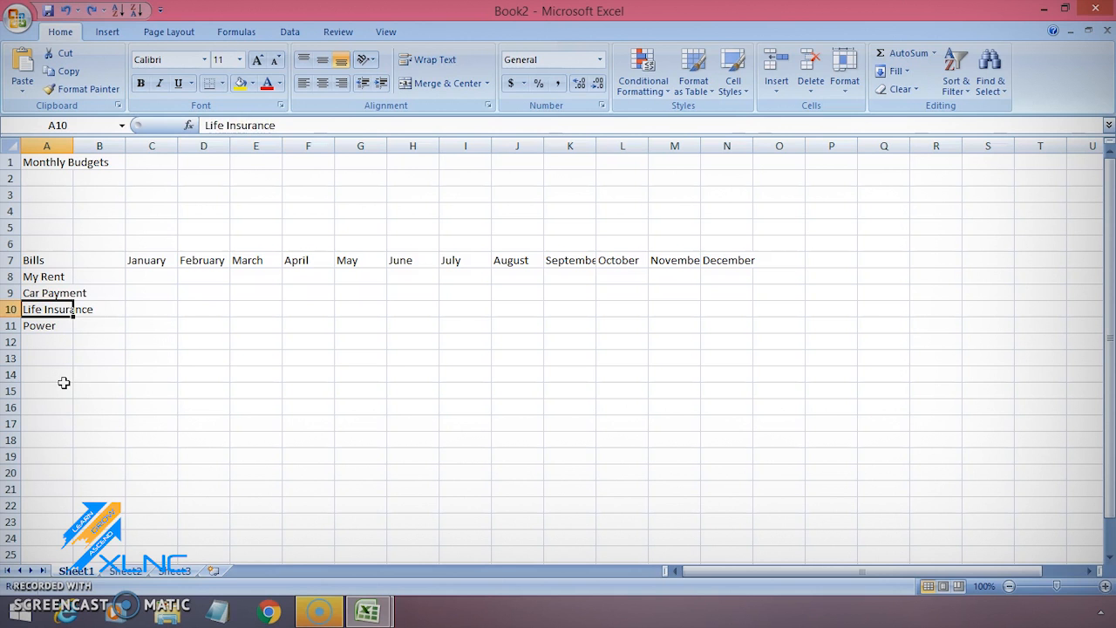
{"action": "left_click", "coordinate": [219, 125]}
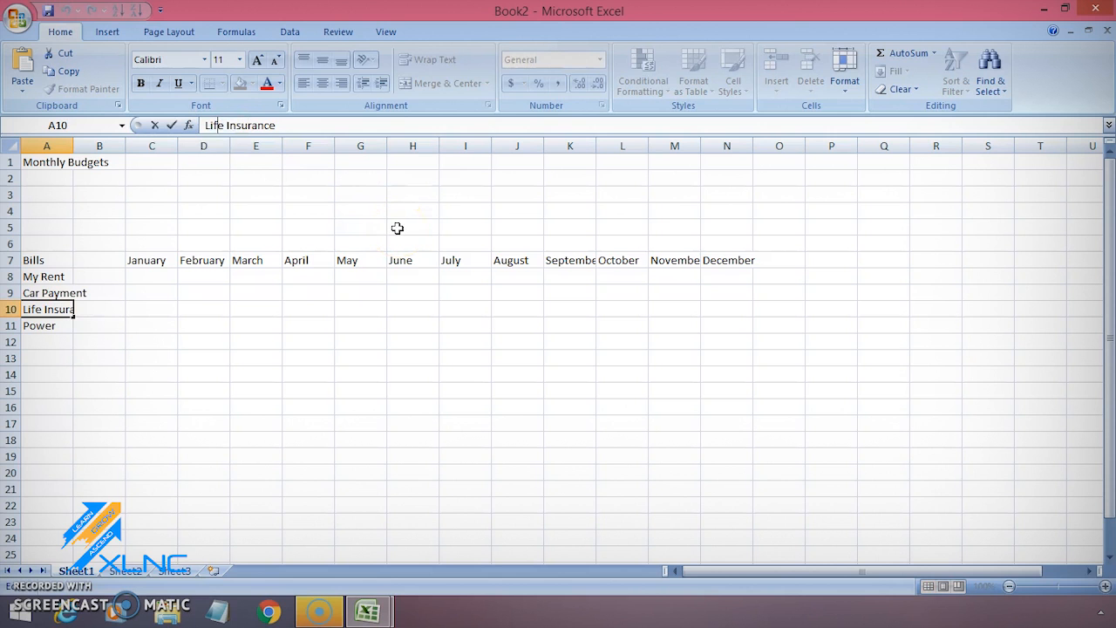
{"action": "key", "text": "BackSpace"}
{"action": "key", "text": "BackSpace"}
{"action": "key", "text": "BackSpace"}
{"action": "key", "text": "Delete"}
{"action": "type", "text": "Health"}
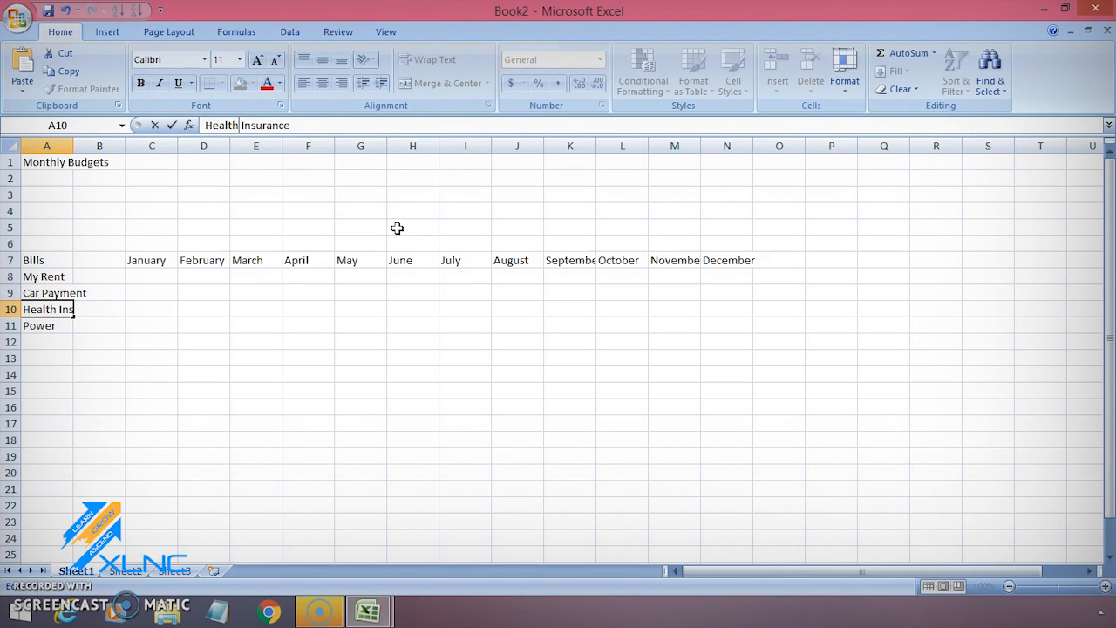
{"action": "key", "text": "Return"}
{"action": "key", "text": "Up"}
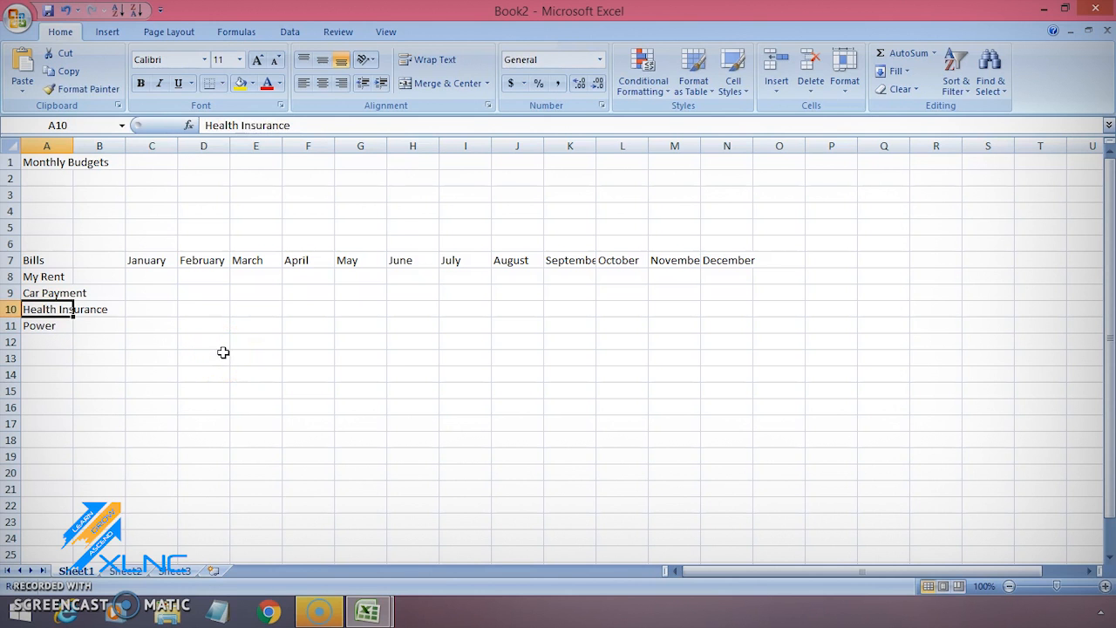
Enter the heading "Date" in cell B7, between the Bills and January headings.
{"action": "key", "text": "Up"}
{"action": "key", "text": "Up"}
{"action": "key", "text": "Up"}
{"action": "key", "text": "Right"}
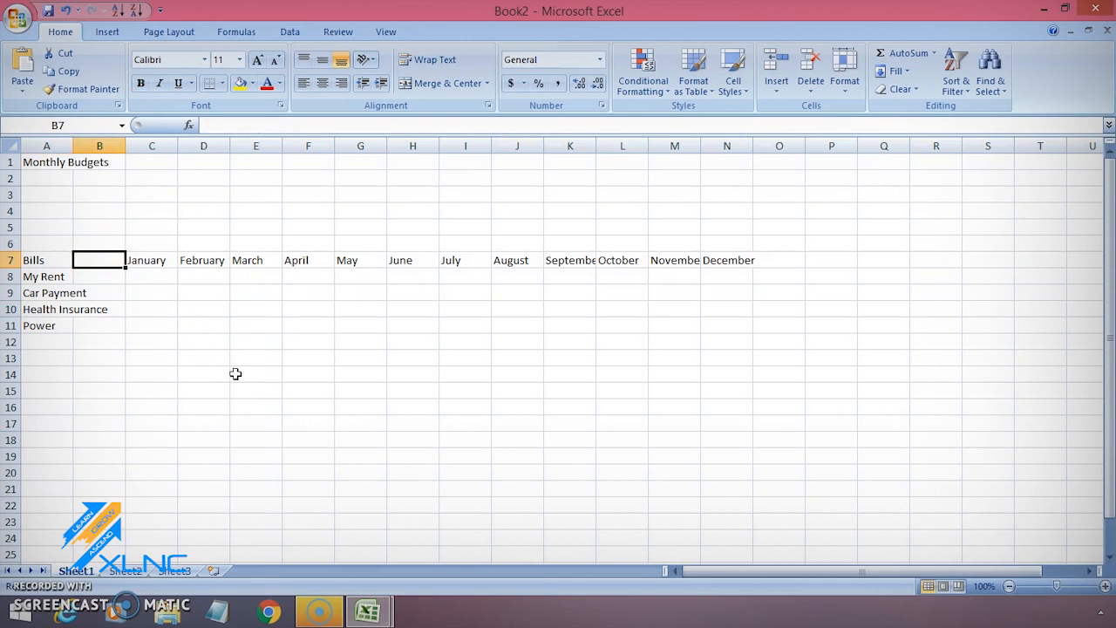
{"action": "type", "text": "Date"}
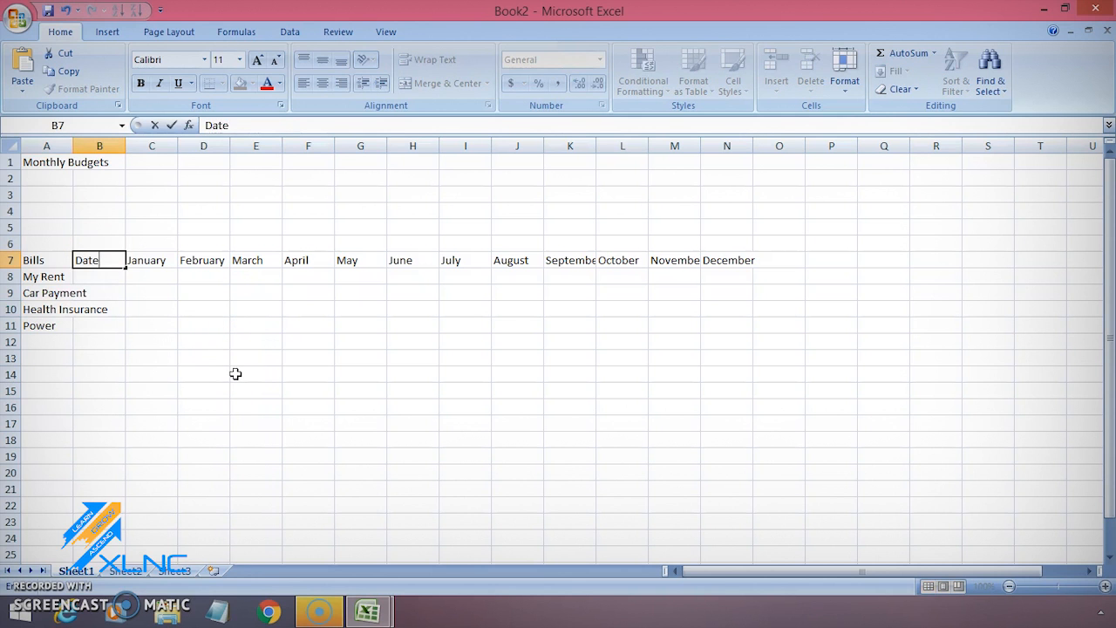
{"action": "key", "text": "Return"}
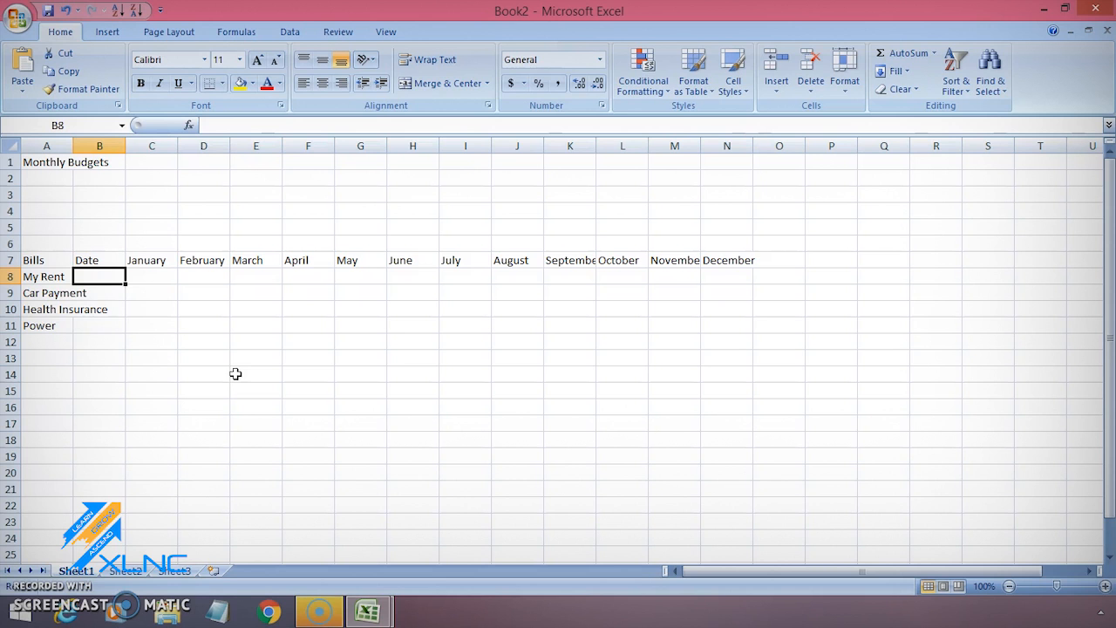
Save the workbook to the Desktop as "Household Budgets" in the Excel Workbook format.
{"action": "left_click", "coordinate": [21, 20]}
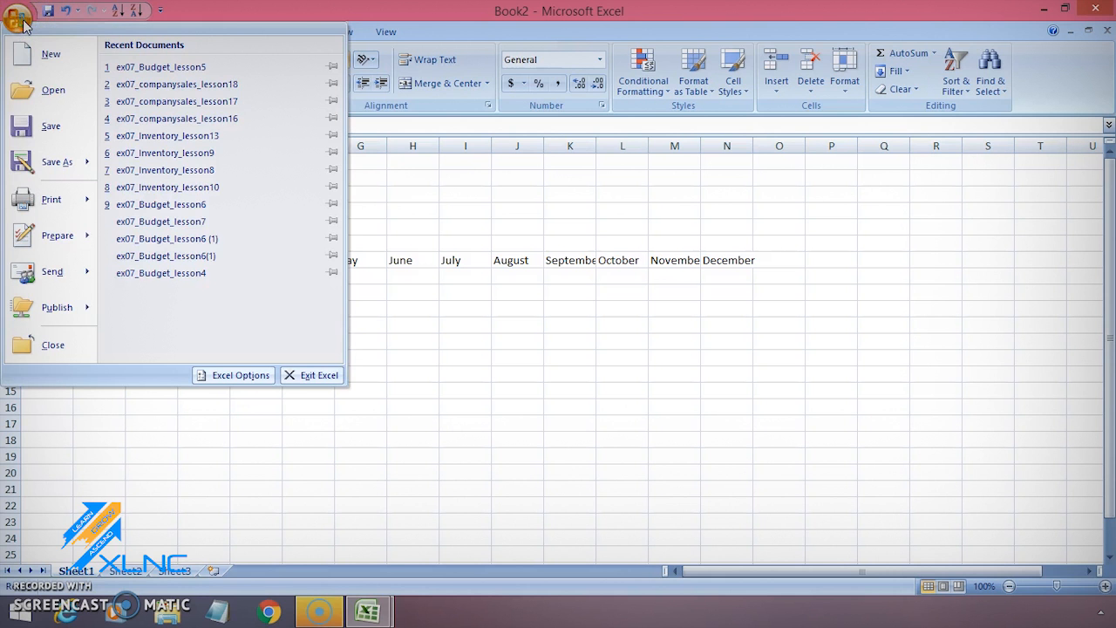
{"action": "left_click", "coordinate": [87, 158]}
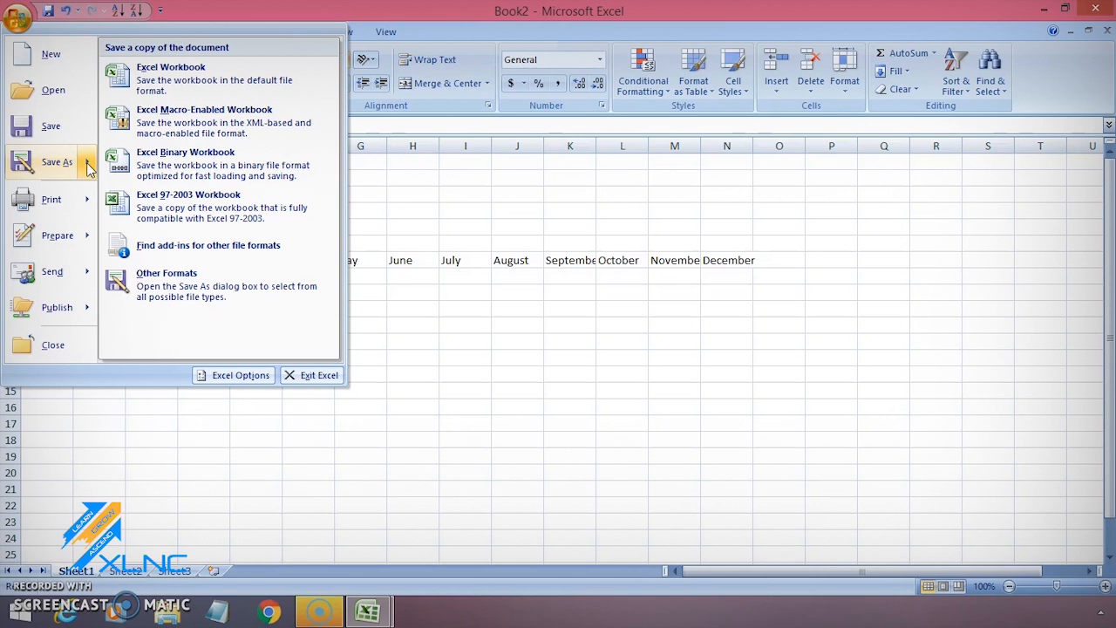
{"action": "left_click", "coordinate": [201, 80]}
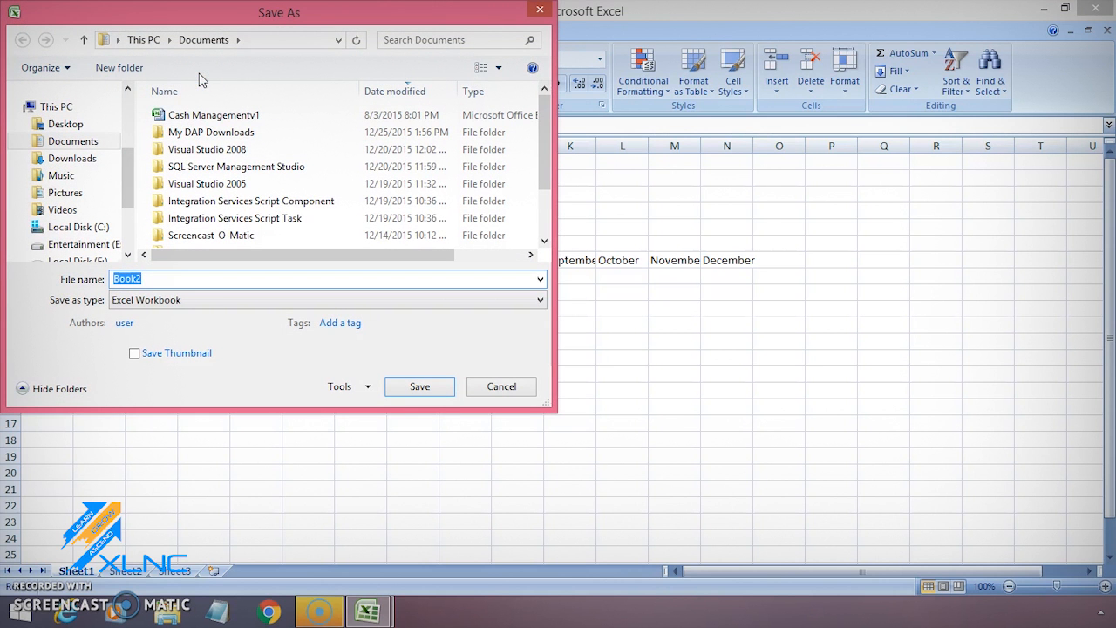
{"action": "left_click", "coordinate": [66, 127]}
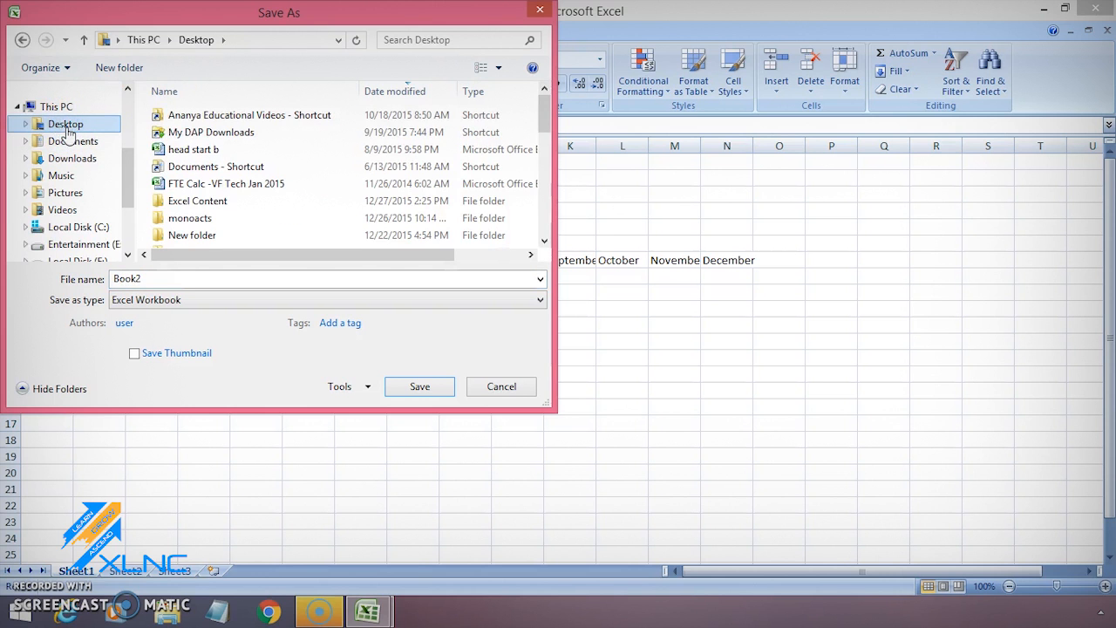
{"action": "double_click", "coordinate": [159, 279]}
{"action": "type", "text": "Household Budgets"}
{"action": "left_click", "coordinate": [48, 571]}
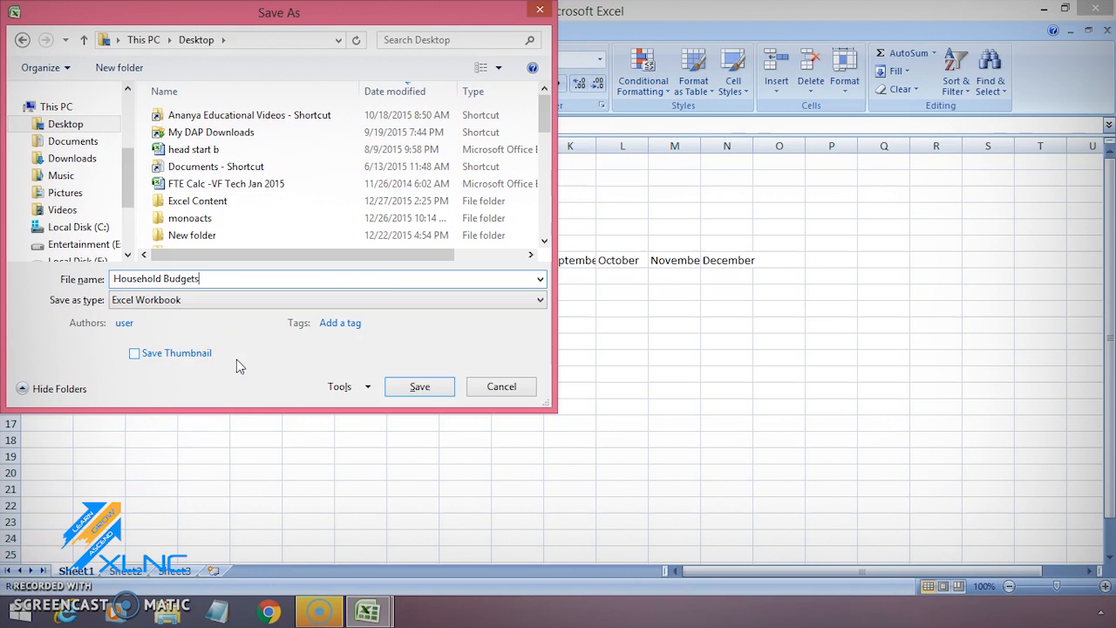
{"action": "left_click", "coordinate": [453, 299]}
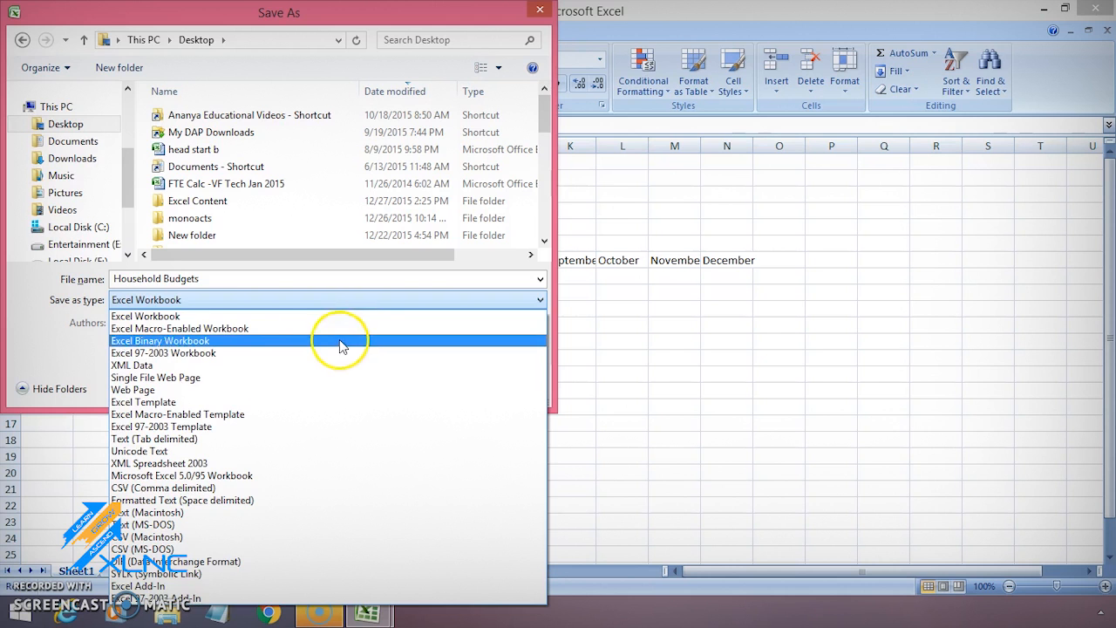
{"action": "left_click", "coordinate": [319, 316]}
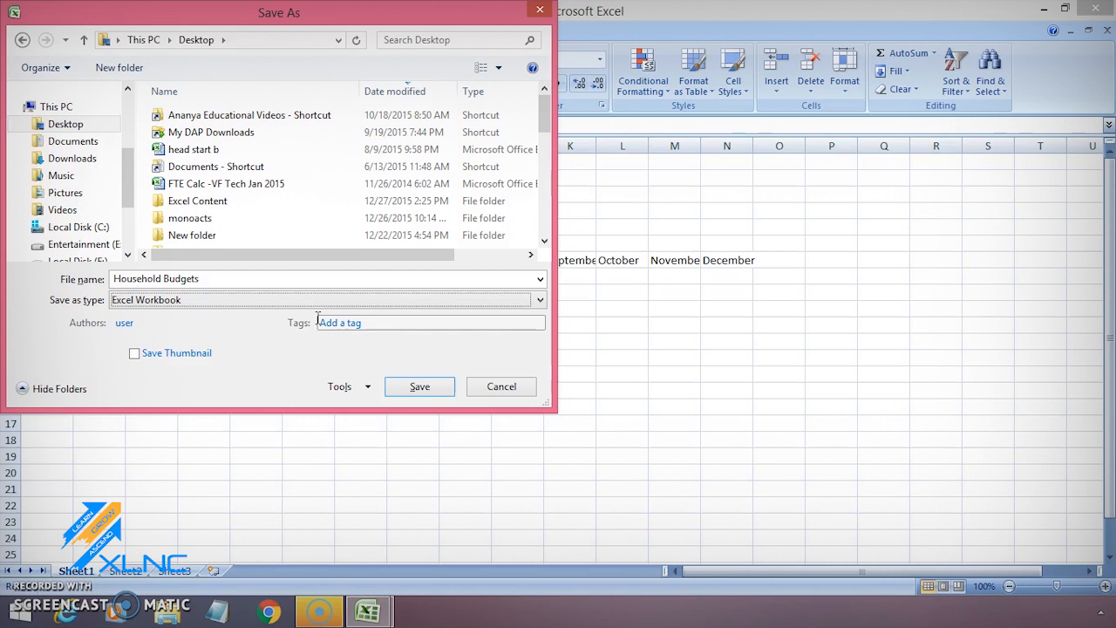
{"action": "left_click", "coordinate": [329, 332]}
{"action": "left_click", "coordinate": [427, 388]}
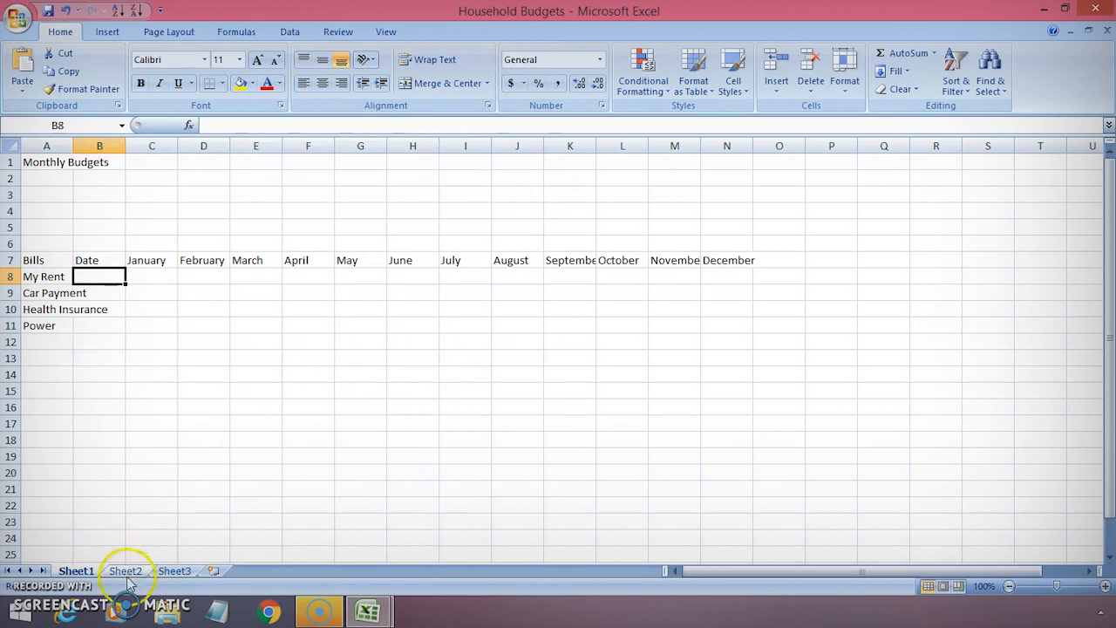
{"action": "left_click", "coordinate": [30, 571]}
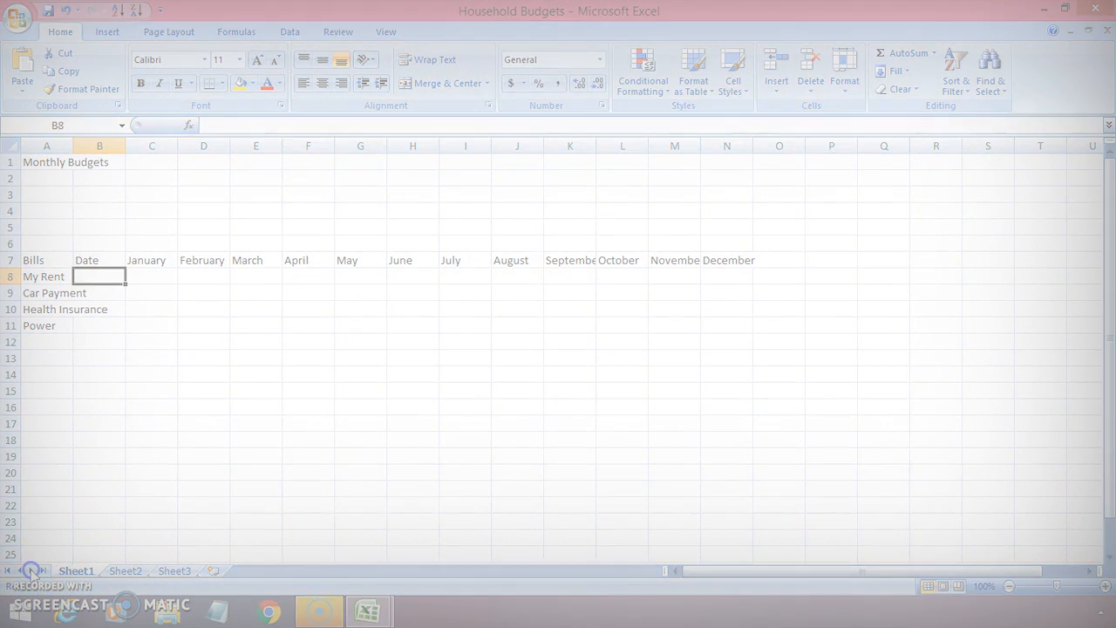